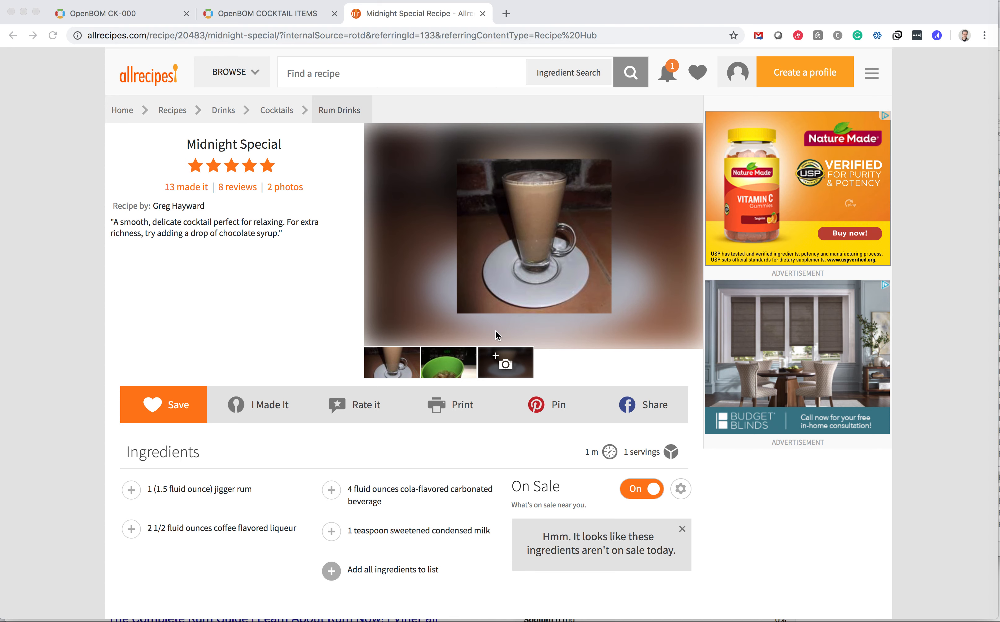
# Review the Midnight Special recipe's ingredients, and look over the matching items in the COCKTAIL ITEMS catalog
pyautogui.scroll(1, 324, 361)
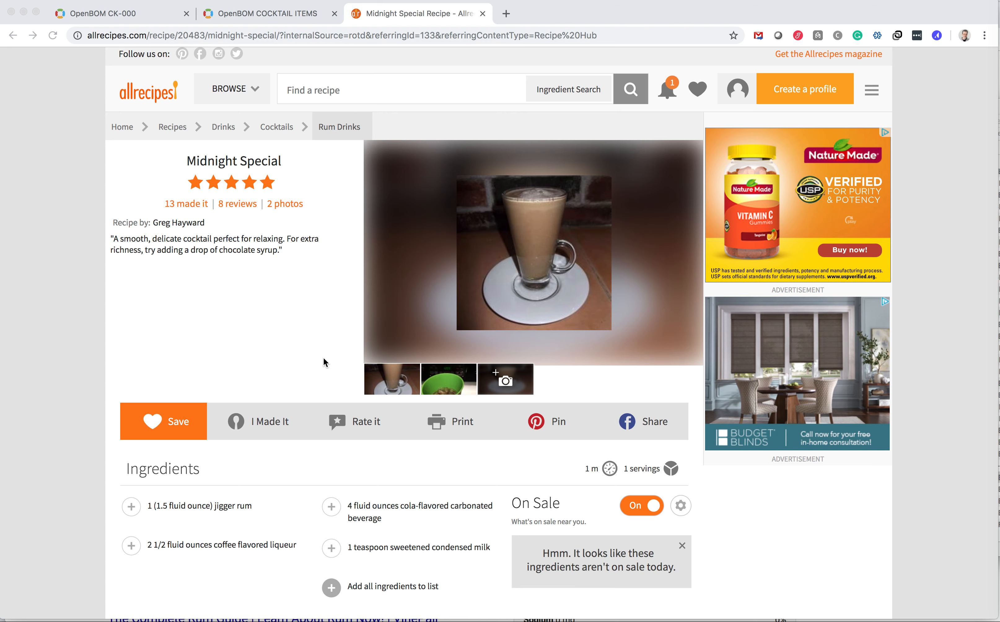
pyautogui.scroll(-3, 316, 344)
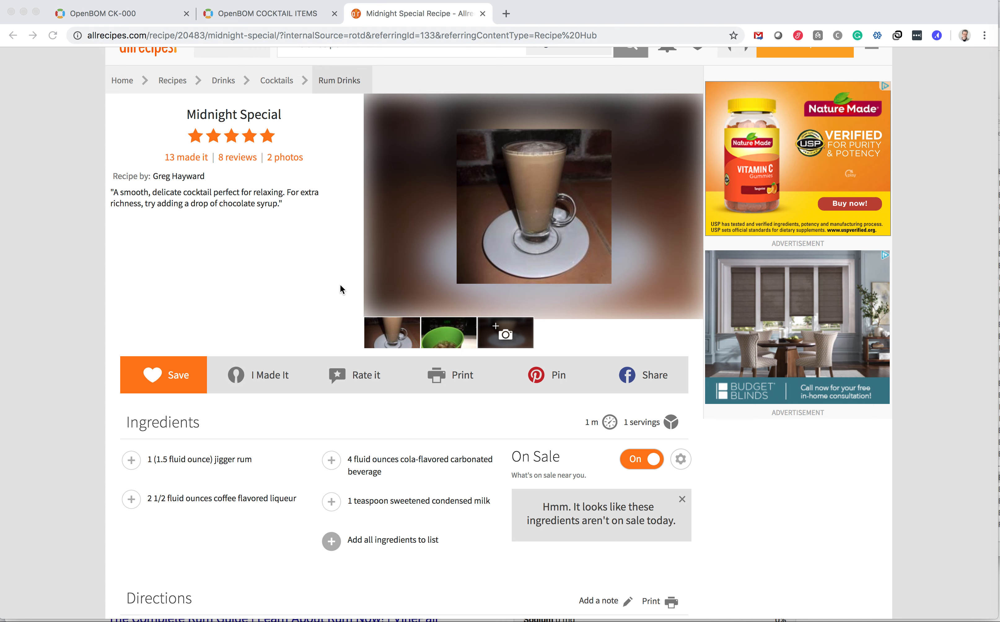
pyautogui.click(266, 17)
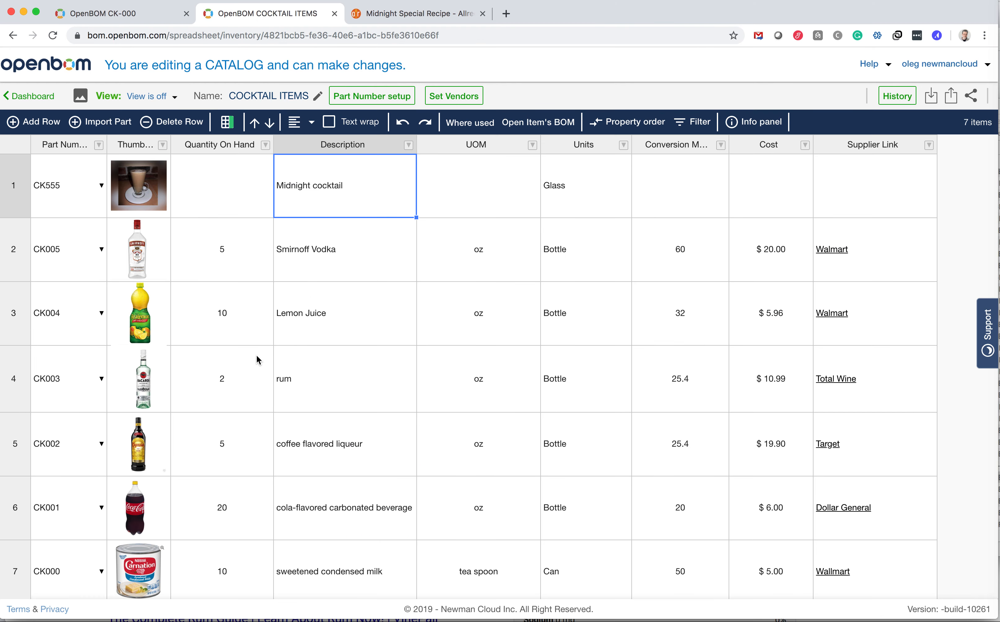
pyautogui.click(332, 395)
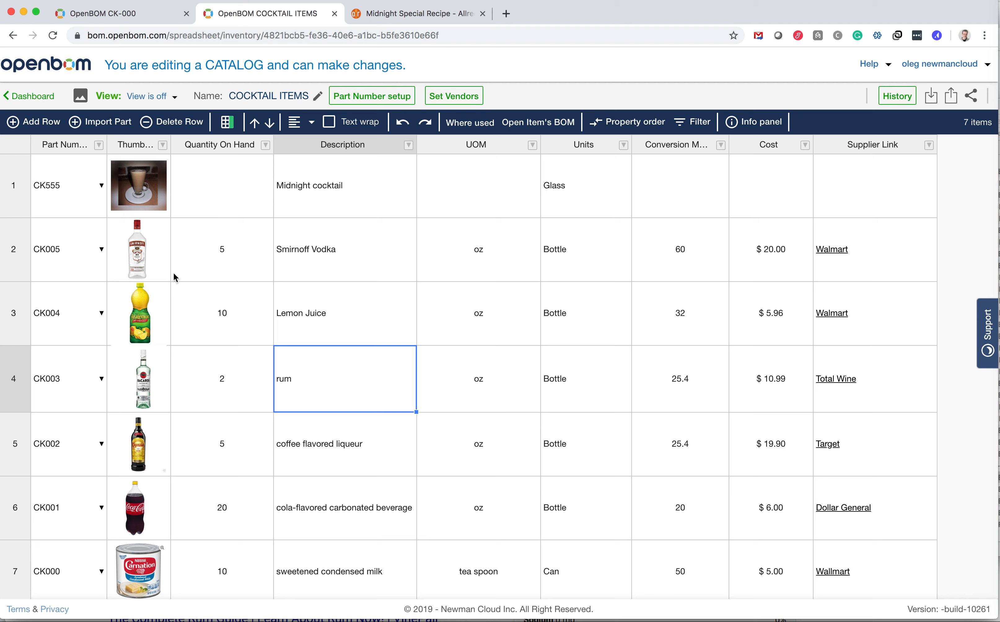
pyautogui.click(586, 317)
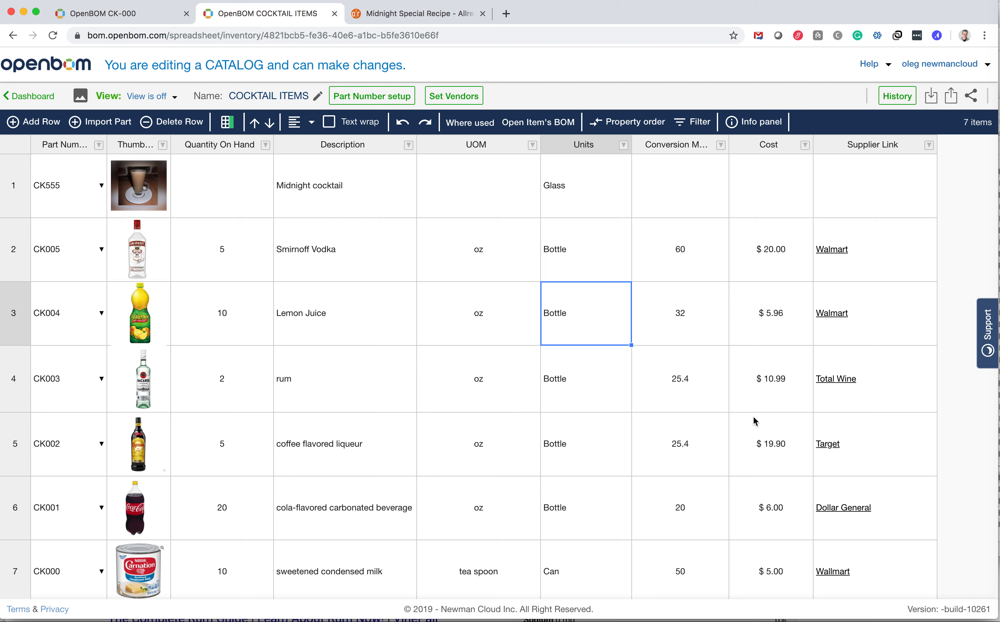
# View the Smirnoff Vodka product page through its Walmart supplier link, and close the page
pyautogui.click(884, 214)
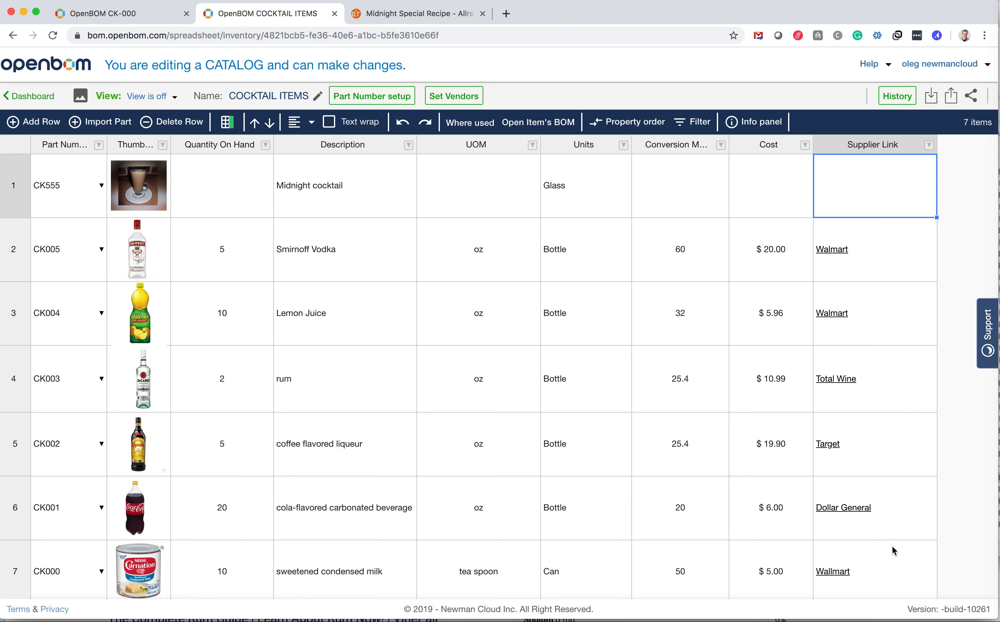
pyautogui.click(877, 267)
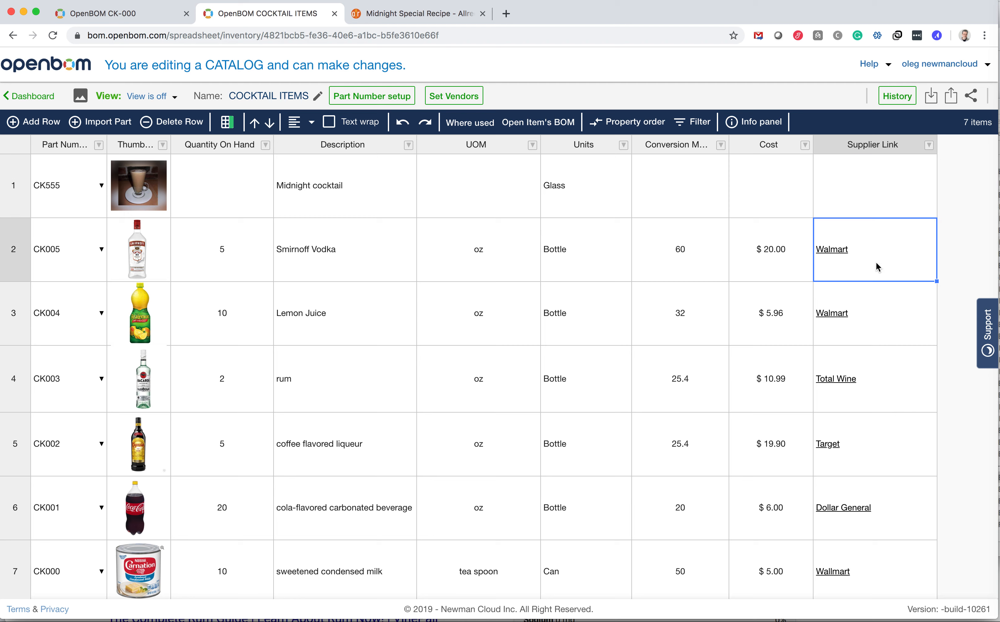
pyautogui.click(843, 253)
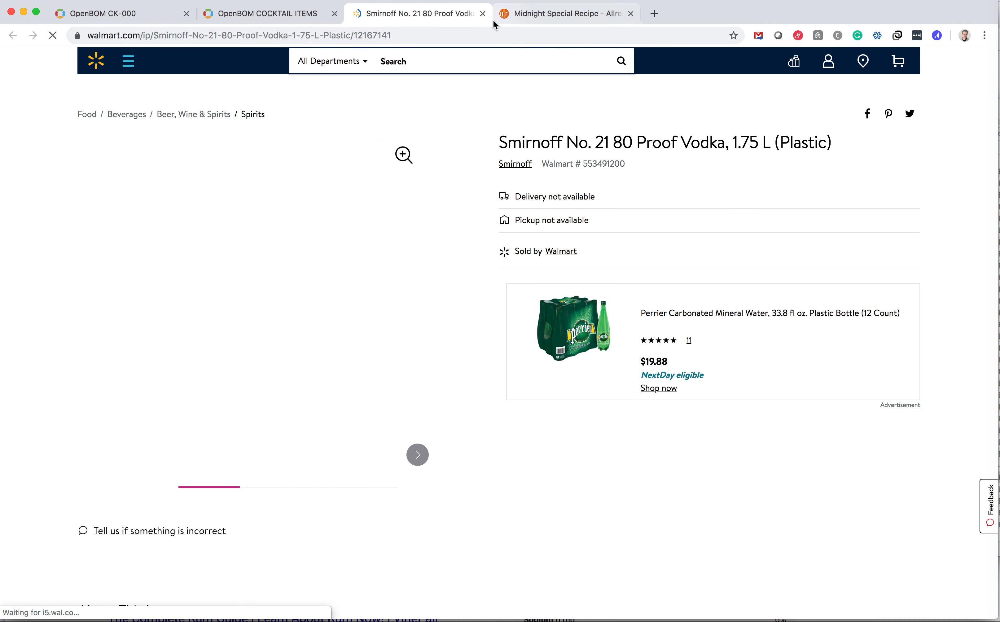
pyautogui.click(483, 15)
pyautogui.click(483, 15)
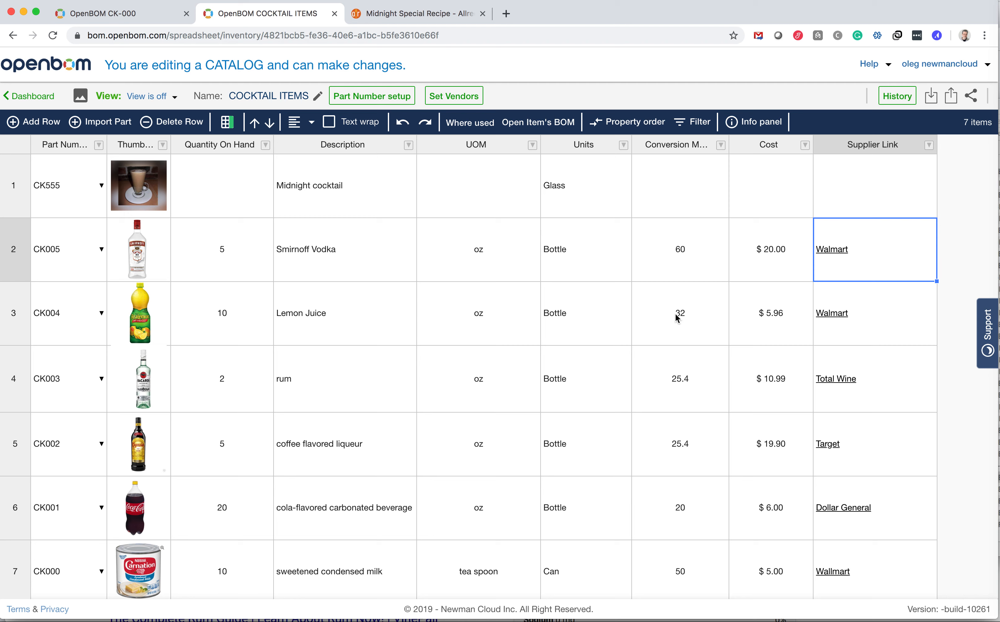
# Widen the catalog's Conversion Multiplier column slightly so more of its heading fits
pyautogui.click(684, 262)
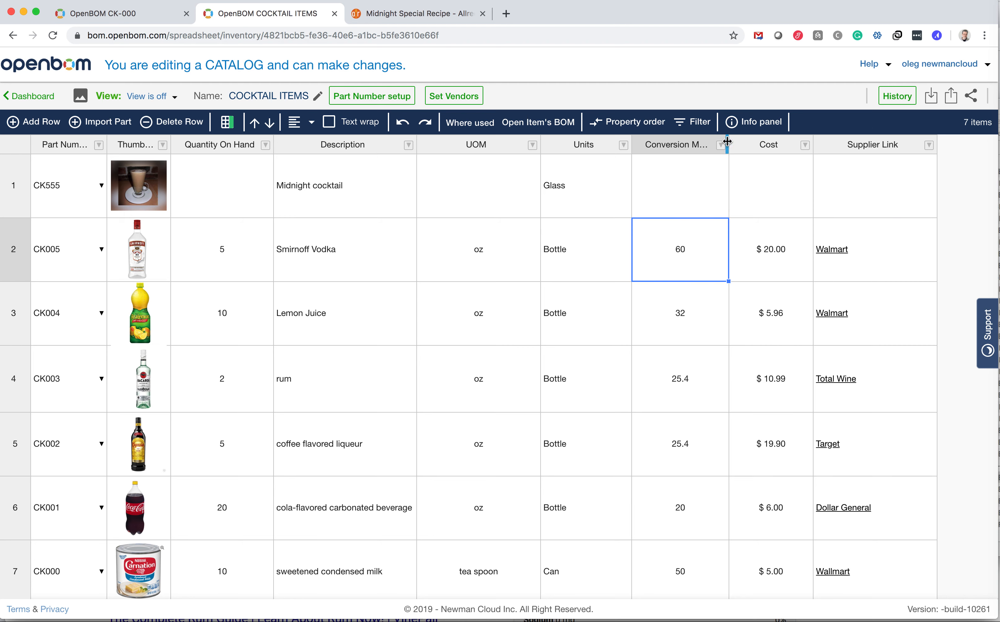
pyautogui.moveTo(728, 142); pyautogui.dragTo(737, 152)
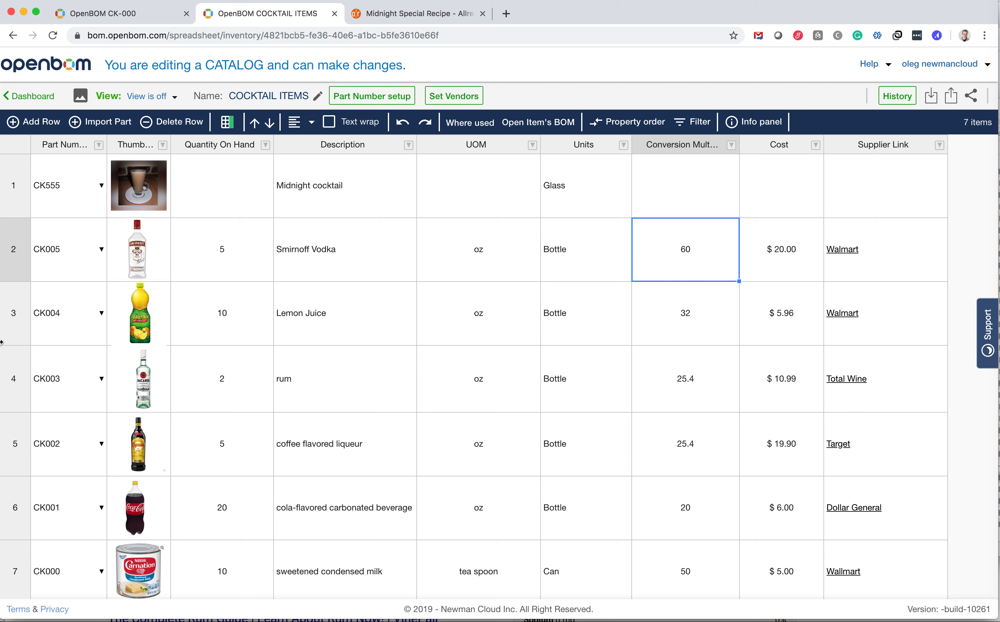
# Open the BOM of the Midnight cocktail item CK555 from the catalog
pyautogui.click(60, 296)
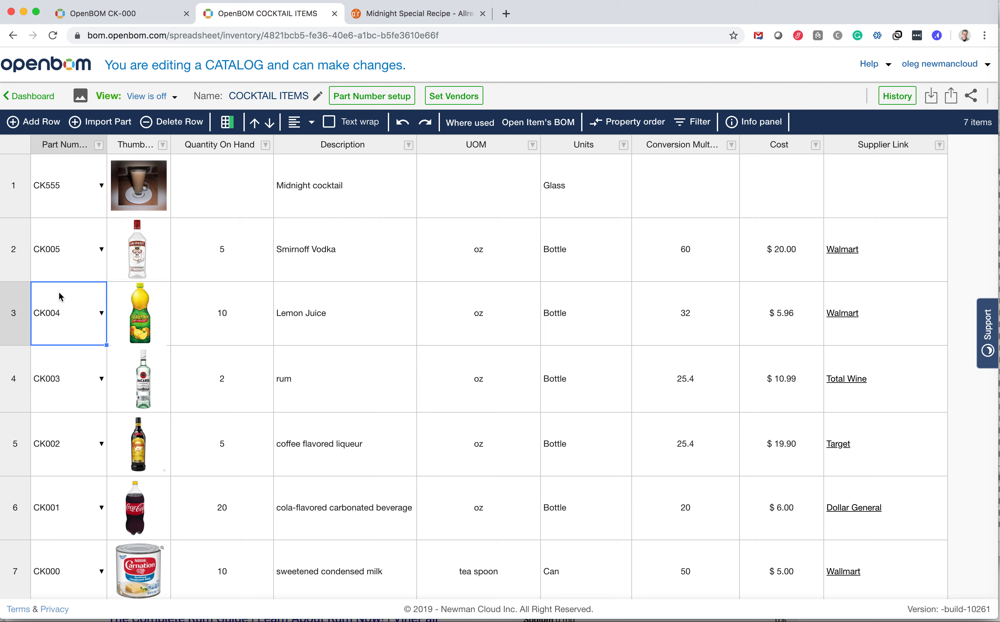
pyautogui.click(290, 329)
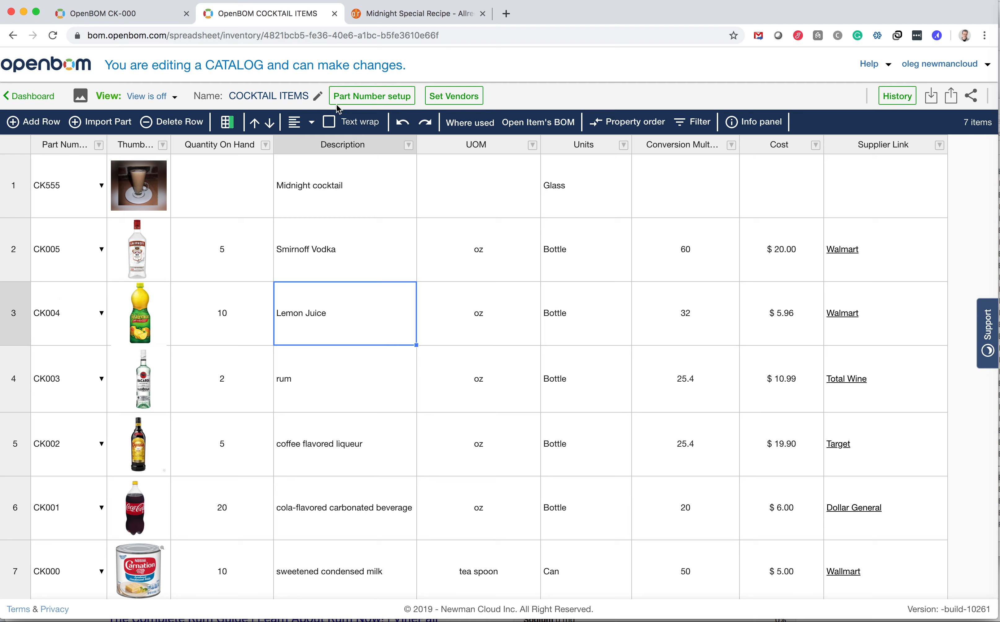
pyautogui.click(212, 181)
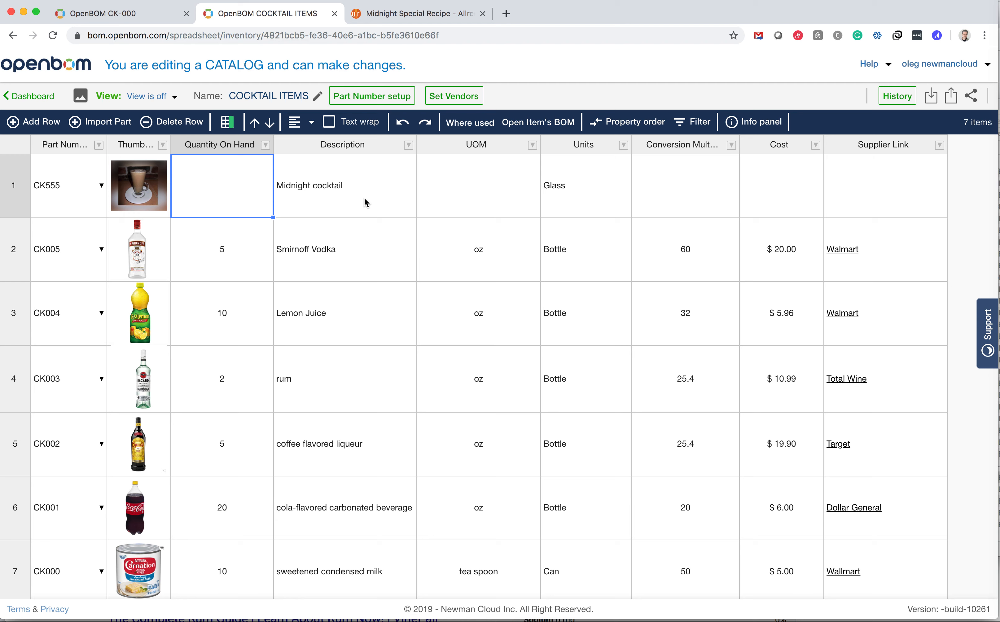
pyautogui.rightClick(237, 188)
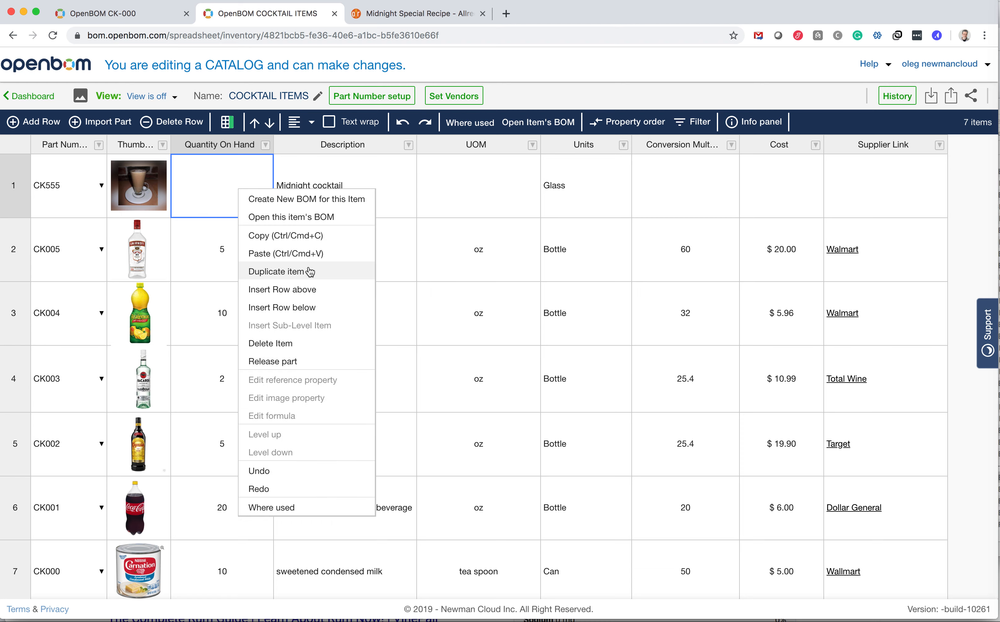
pyautogui.click(340, 218)
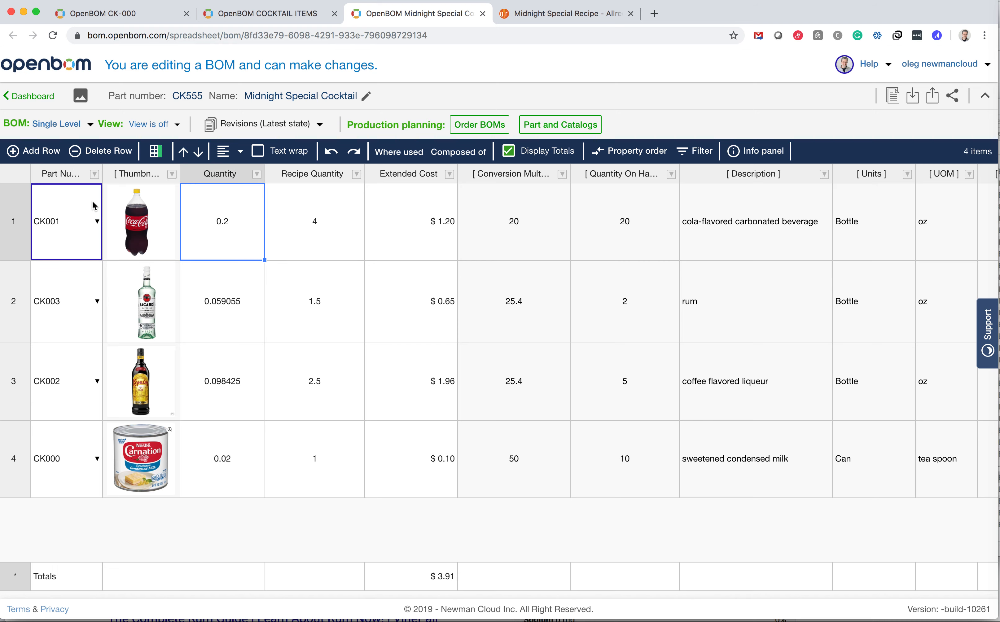
# Compare the parts in the Midnight Special Cocktail BOM with the ingredient list on the Allrecipes page
pyautogui.press('Tab')
pyautogui.click(543, 18)
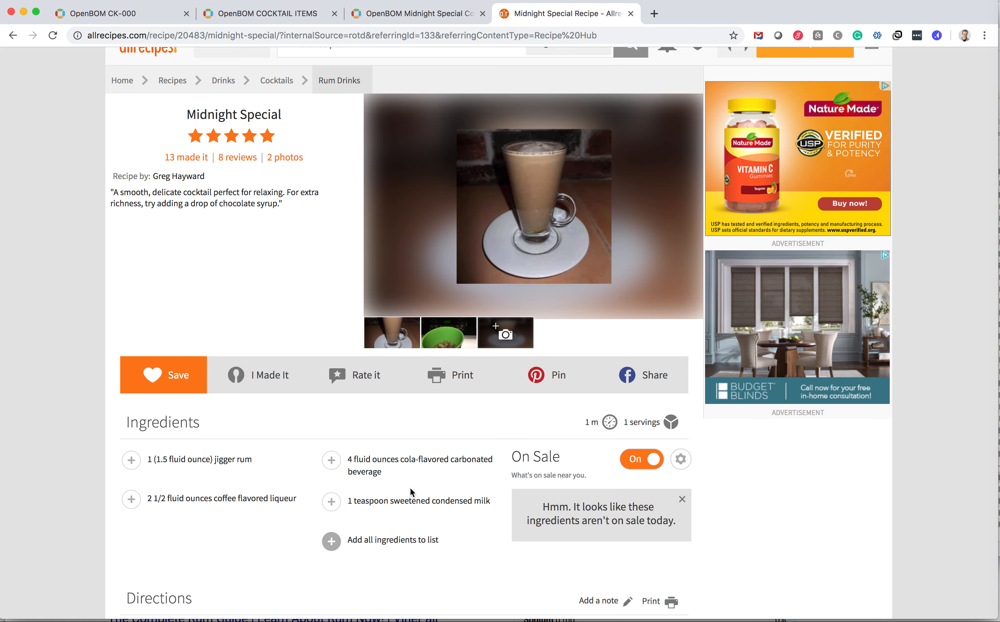
pyautogui.click(410, 15)
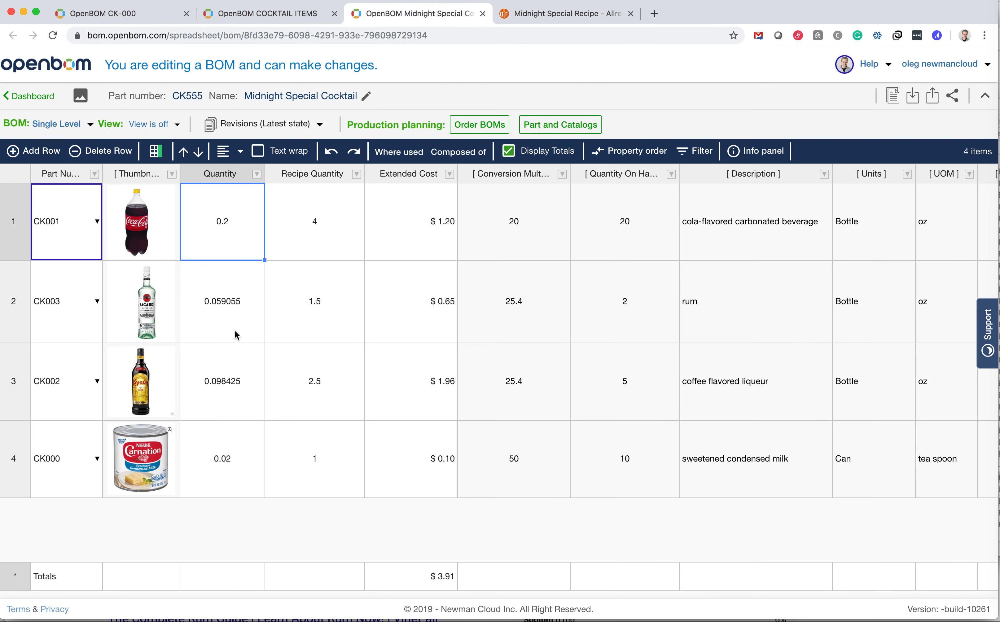
pyautogui.click(247, 320)
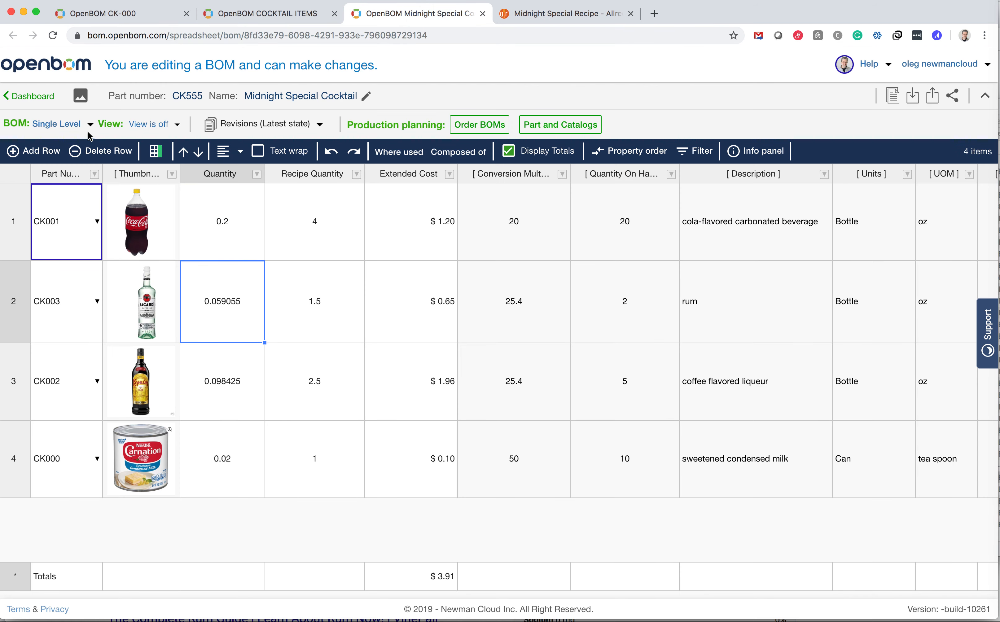
# Add an empty row to the BOM, preview the cola item CK001 through the part number search, and close the search
pyautogui.click(40, 156)
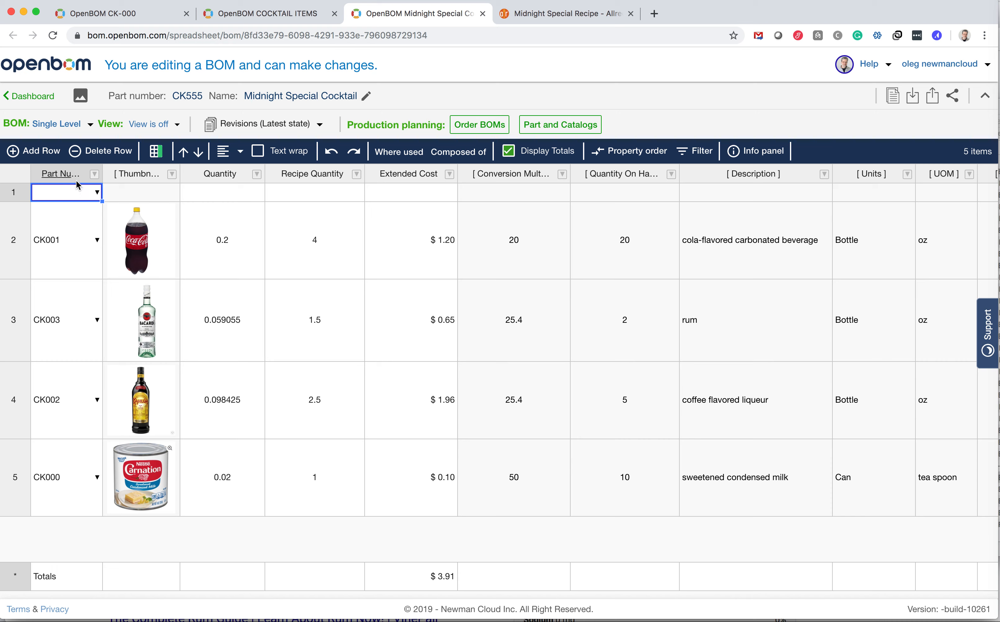
pyautogui.click(98, 193)
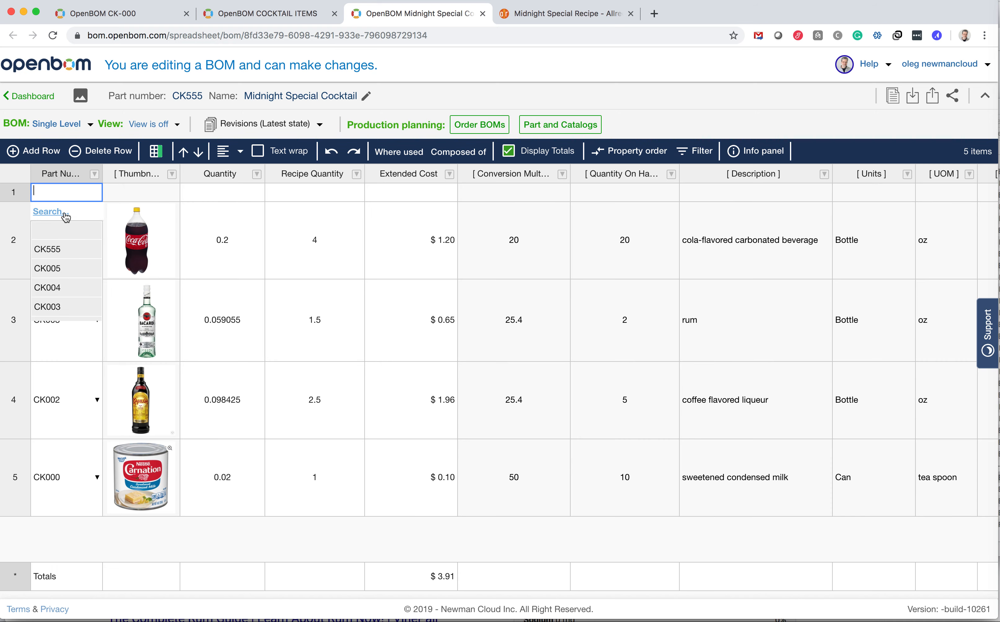
pyautogui.click(51, 212)
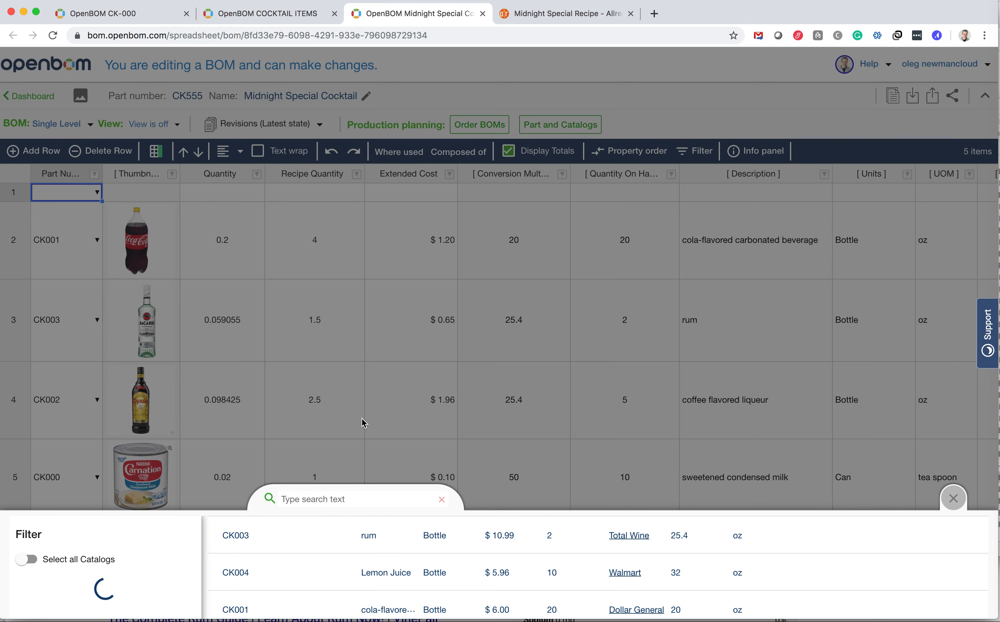
pyautogui.click(426, 472)
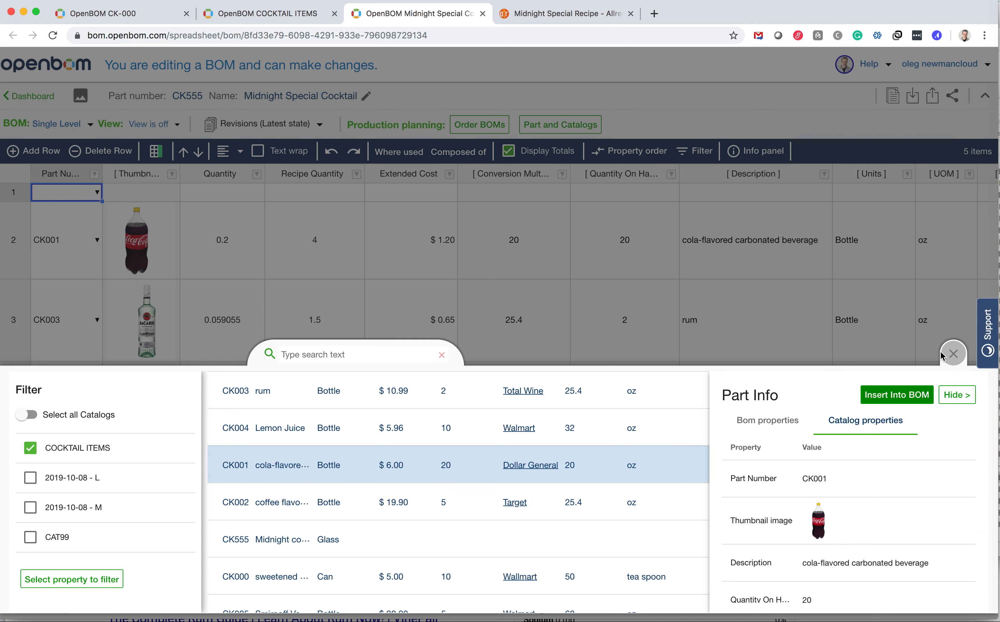
pyautogui.click(950, 355)
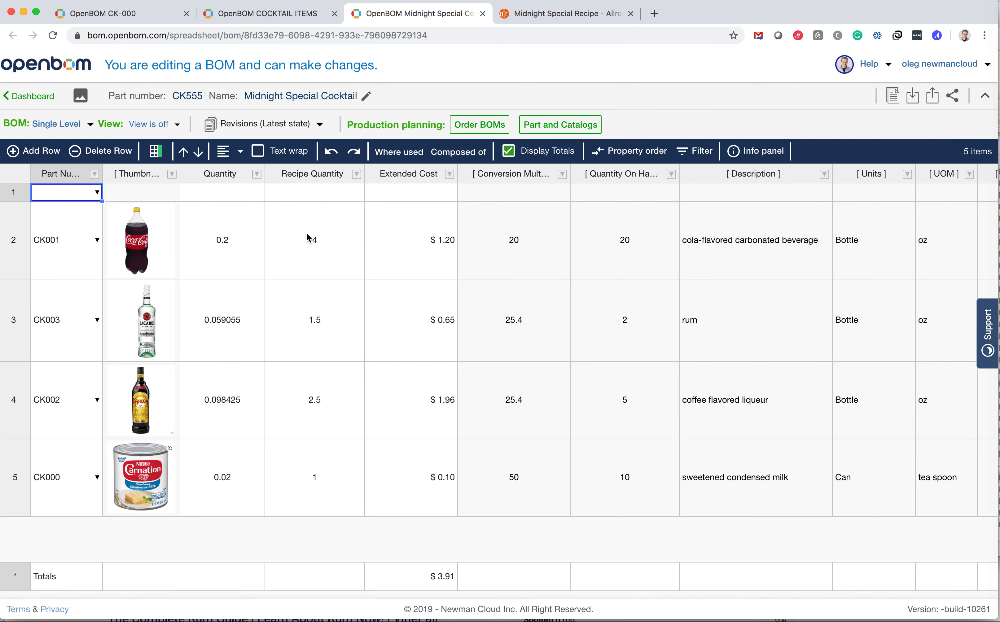
# Delete the empty first row from the BOM
pyautogui.click(19, 193)
pyautogui.rightClick(19, 193)
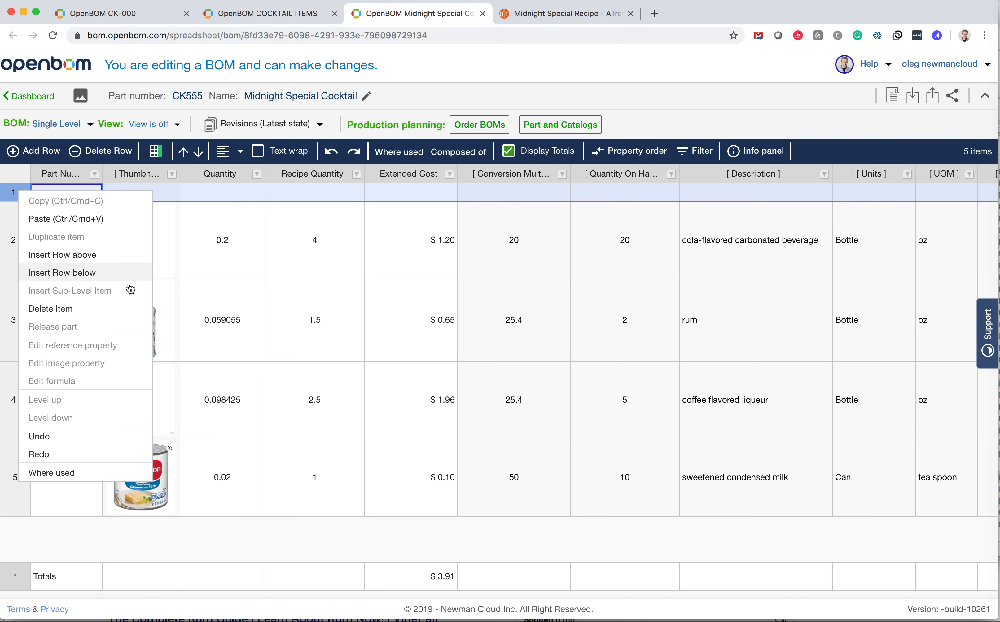
pyautogui.click(98, 313)
pyautogui.click(495, 359)
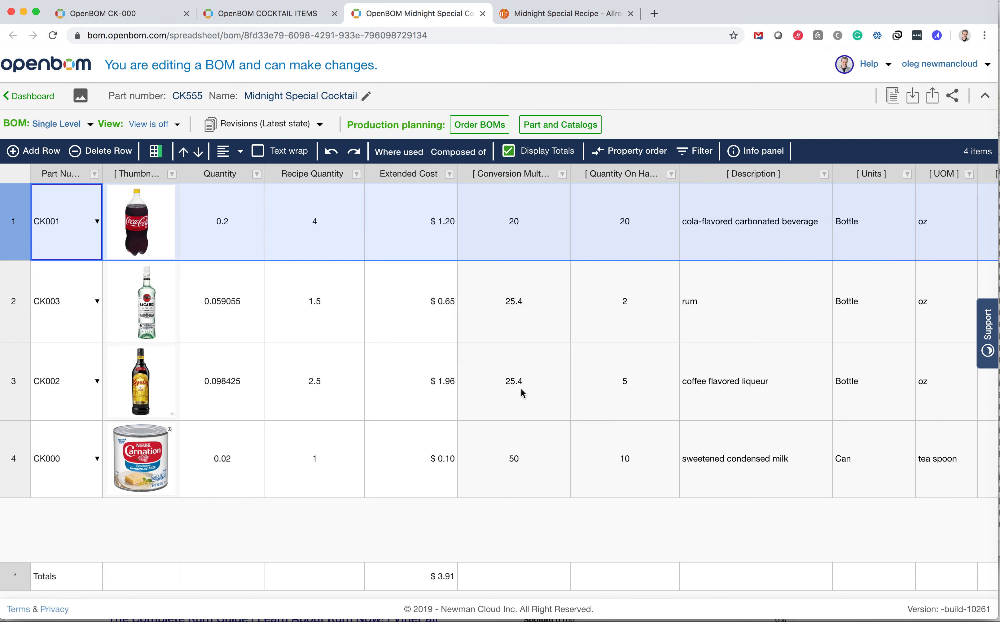
# Check the BOM's Recipe Quantity values against the ingredient amounts on the Allrecipes recipe page
pyautogui.click(321, 230)
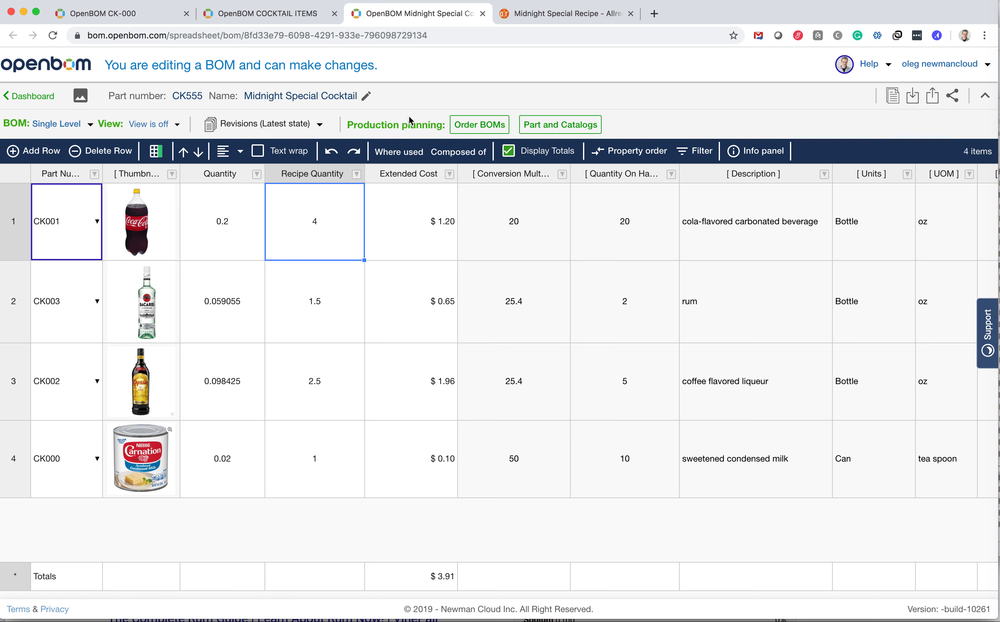
pyautogui.click(530, 21)
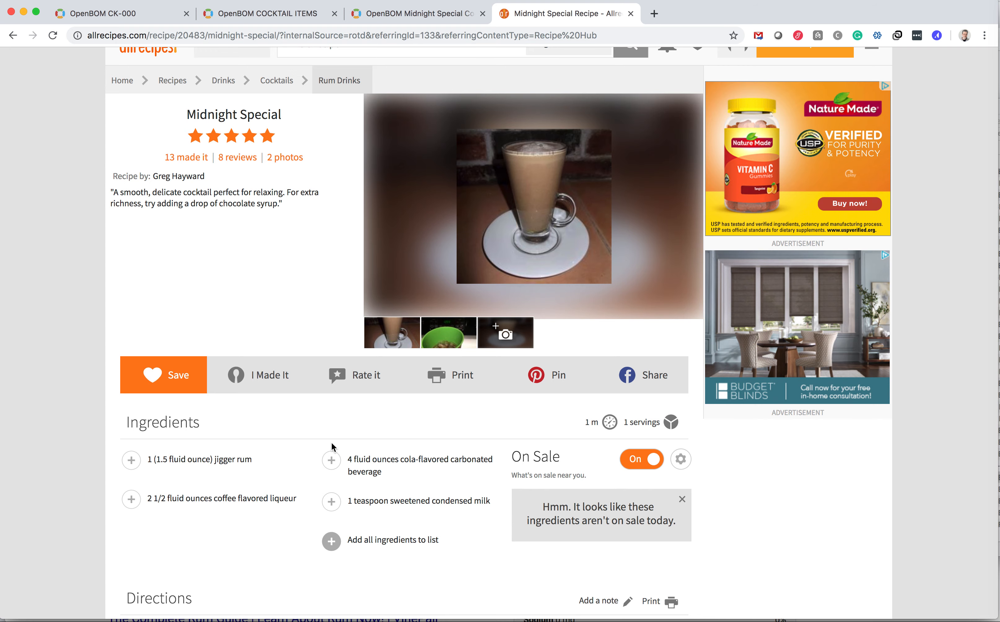
pyautogui.click(398, 19)
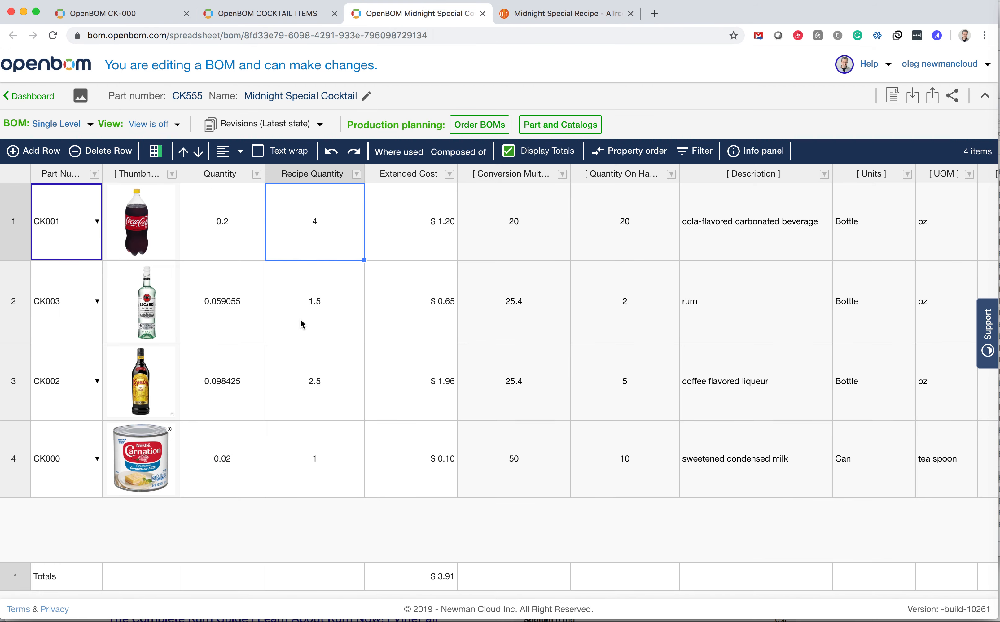
# Inspect the Quantity formula on the rum row in the Formula Builder, and close it without saving
pyautogui.click(225, 224)
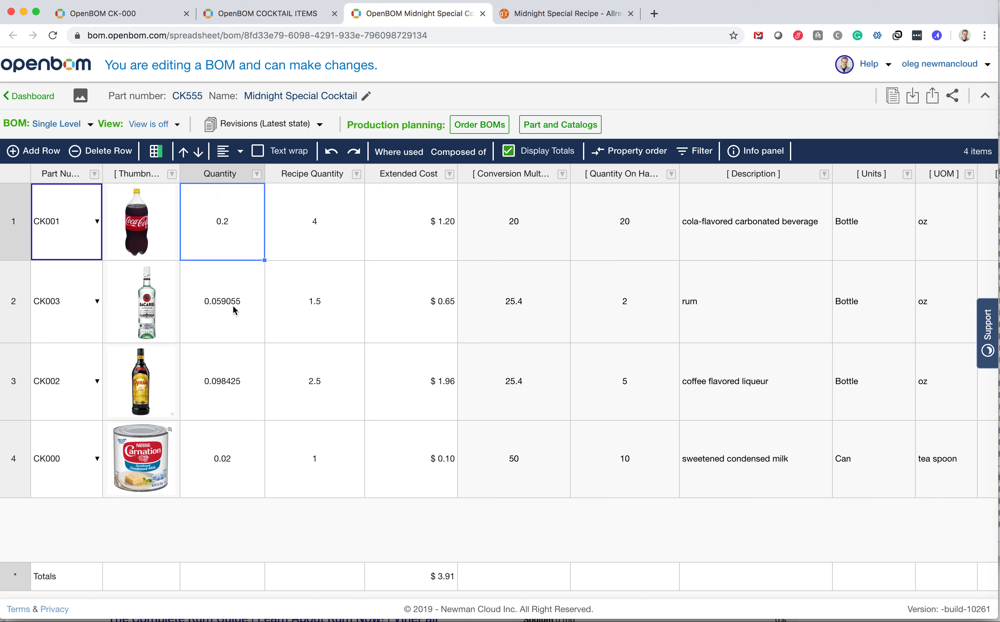
pyautogui.click(230, 316)
pyautogui.rightClick(230, 316)
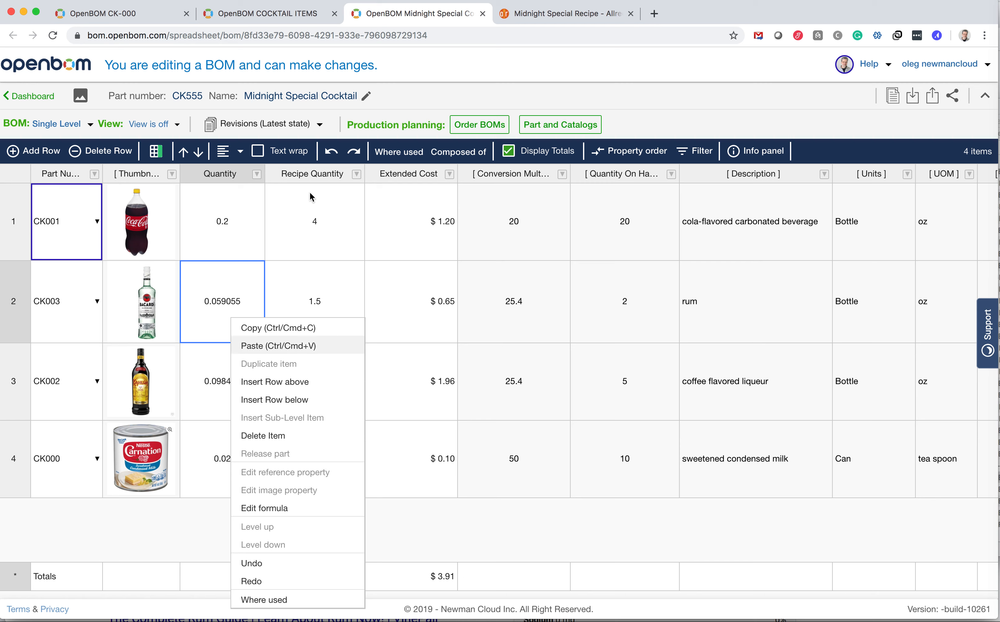
pyautogui.click(293, 510)
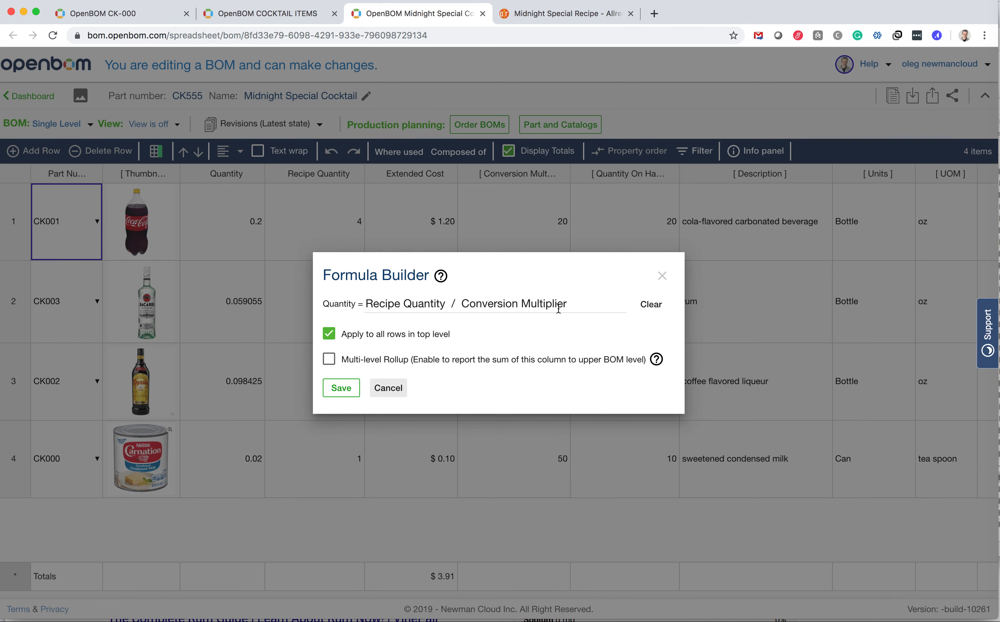
pyautogui.click(400, 393)
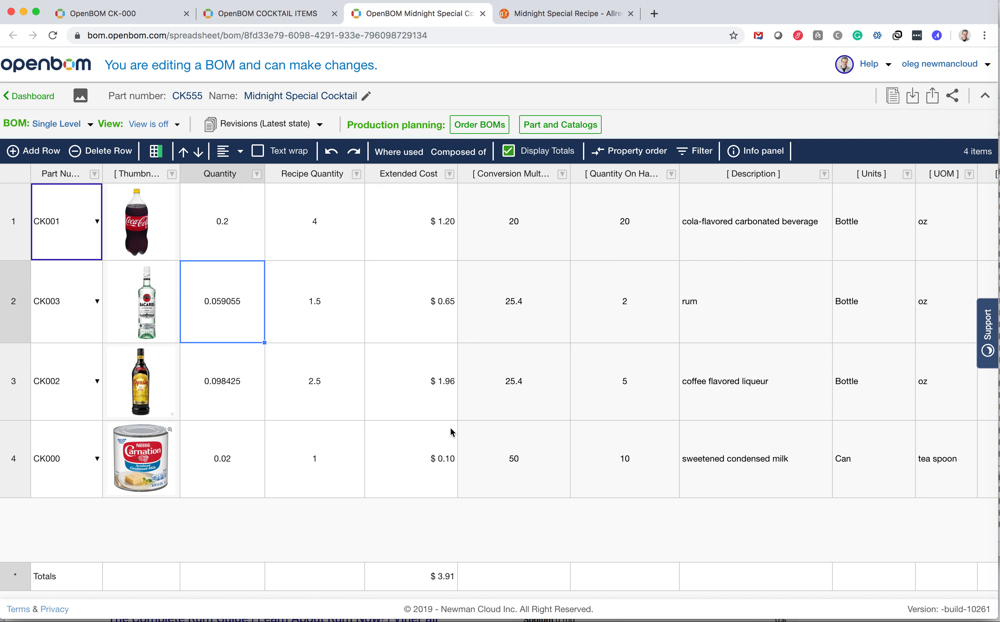
# Inspect the Extended Cost formula on the cola row, close it without saving, and check the Extended Cost total
pyautogui.click(416, 232)
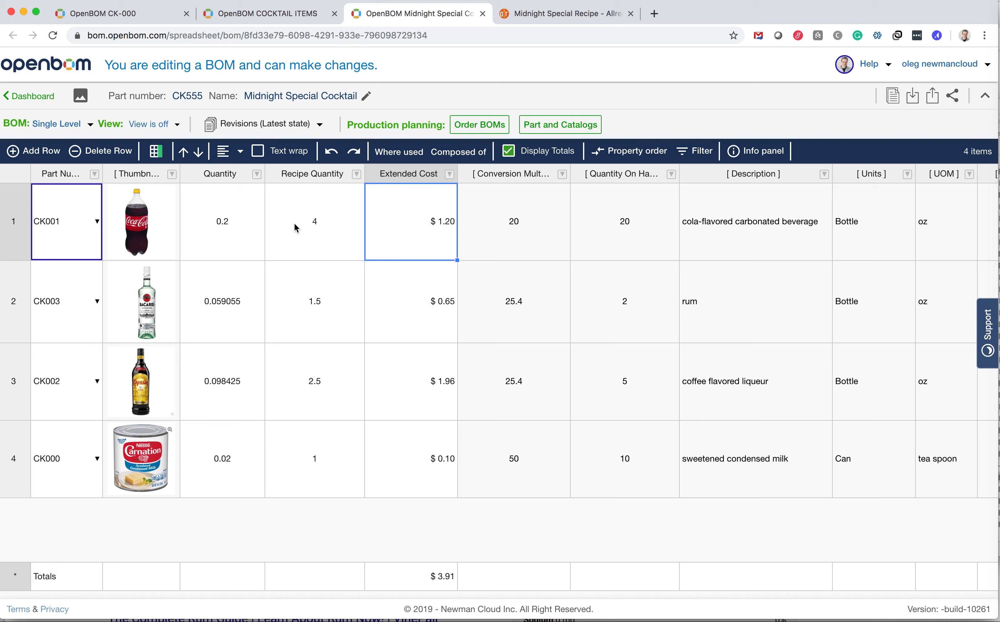
pyautogui.rightClick(390, 221)
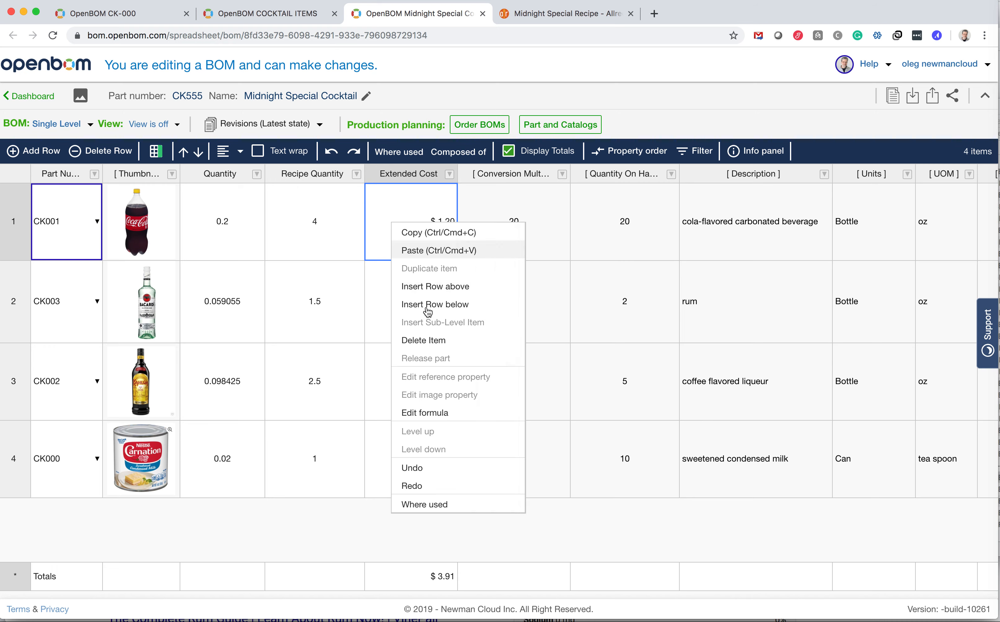
pyautogui.click(437, 408)
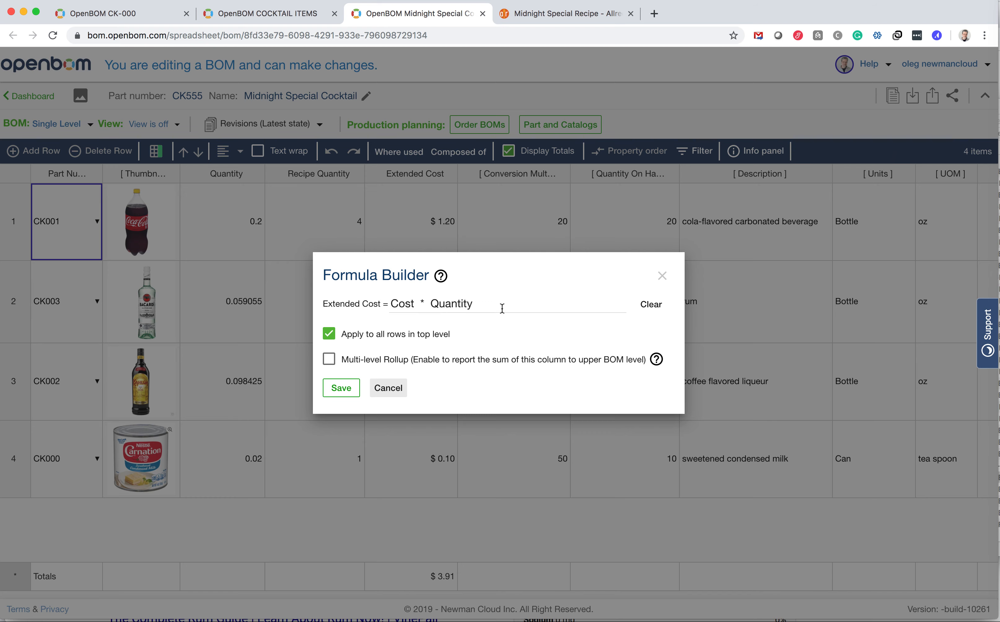
pyautogui.click(388, 387)
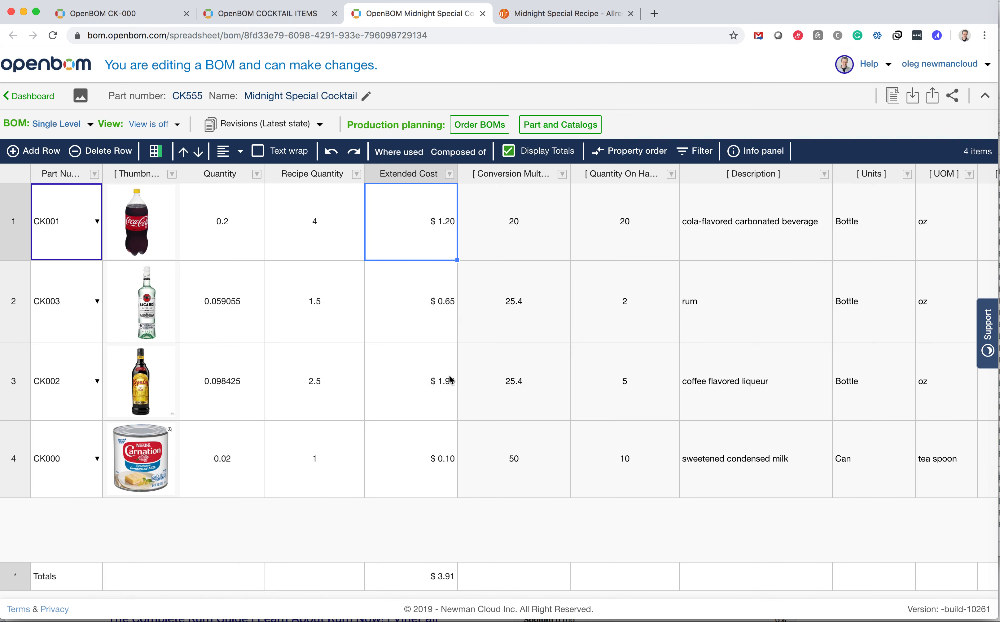
pyautogui.click(415, 584)
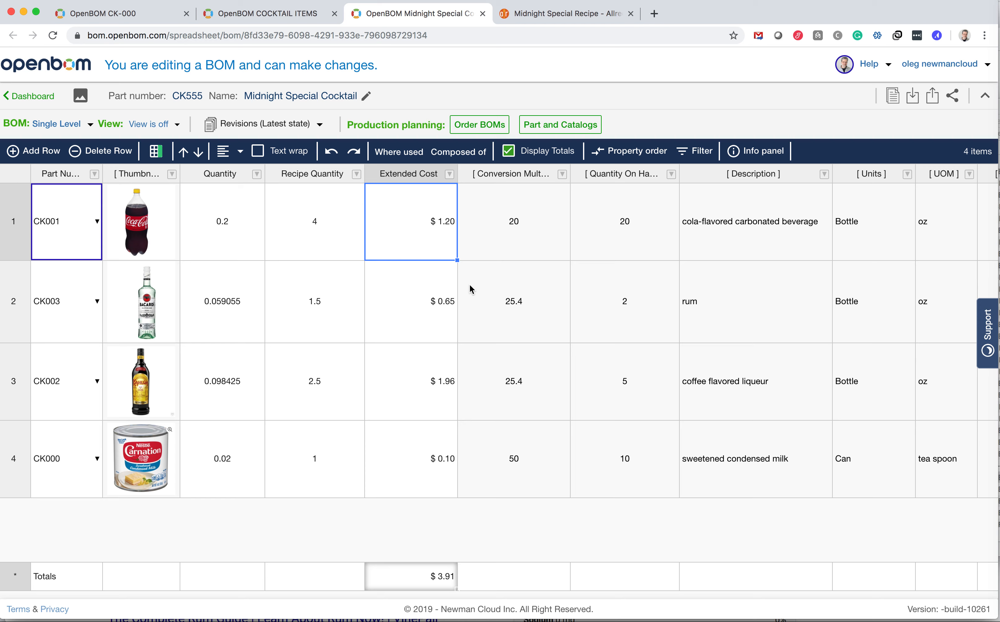
# Add a production order batch of 30 units with the description "Party A" to the cocktail BOM
pyautogui.click(468, 123)
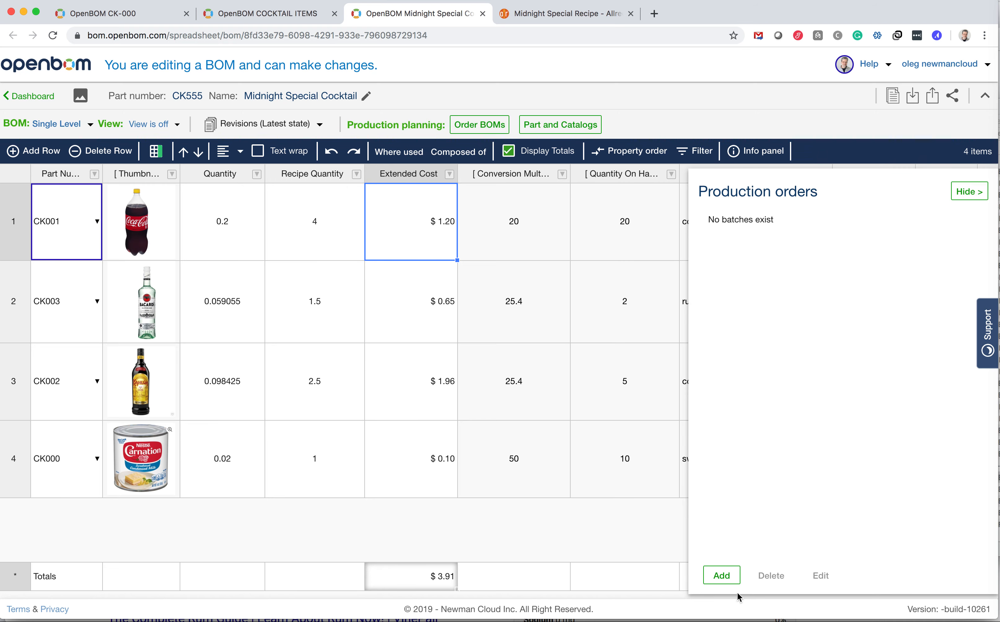
pyautogui.click(721, 574)
pyautogui.click(433, 292)
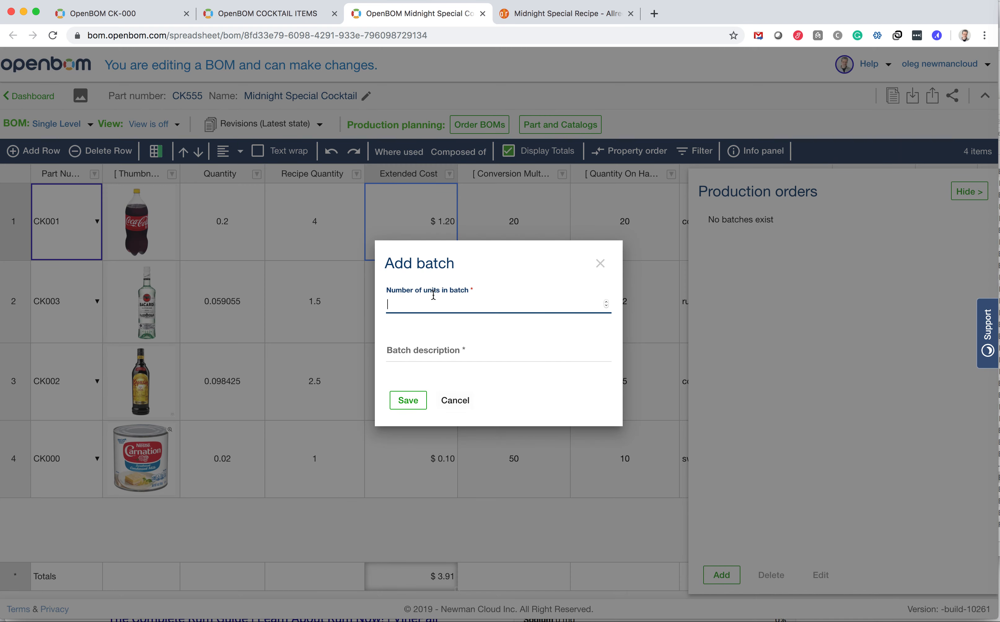
pyautogui.write('39')
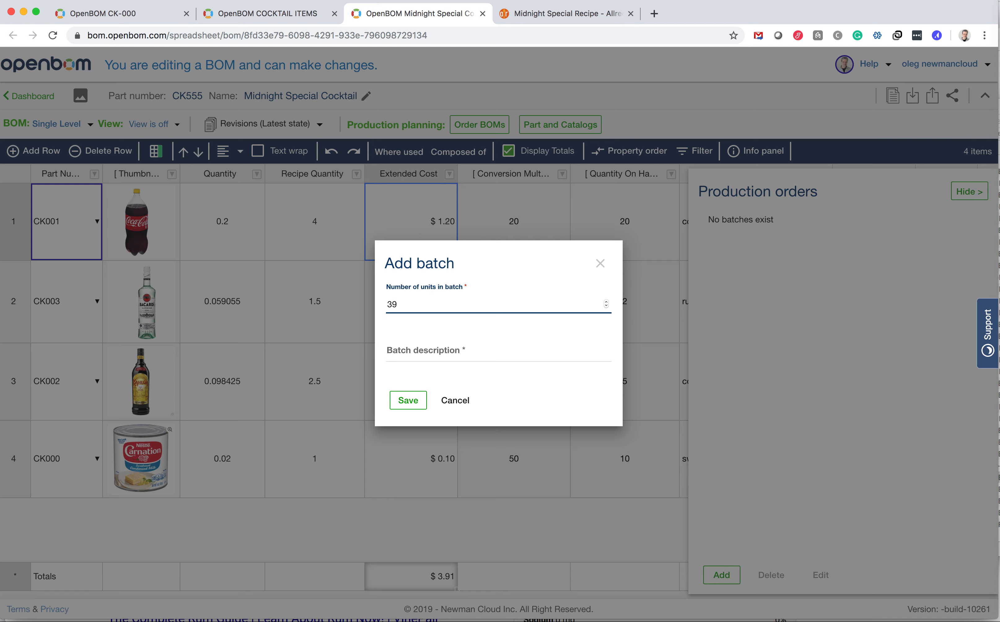
pyautogui.press('BackSpace')
pyautogui.write('0')
pyautogui.press('Tab')
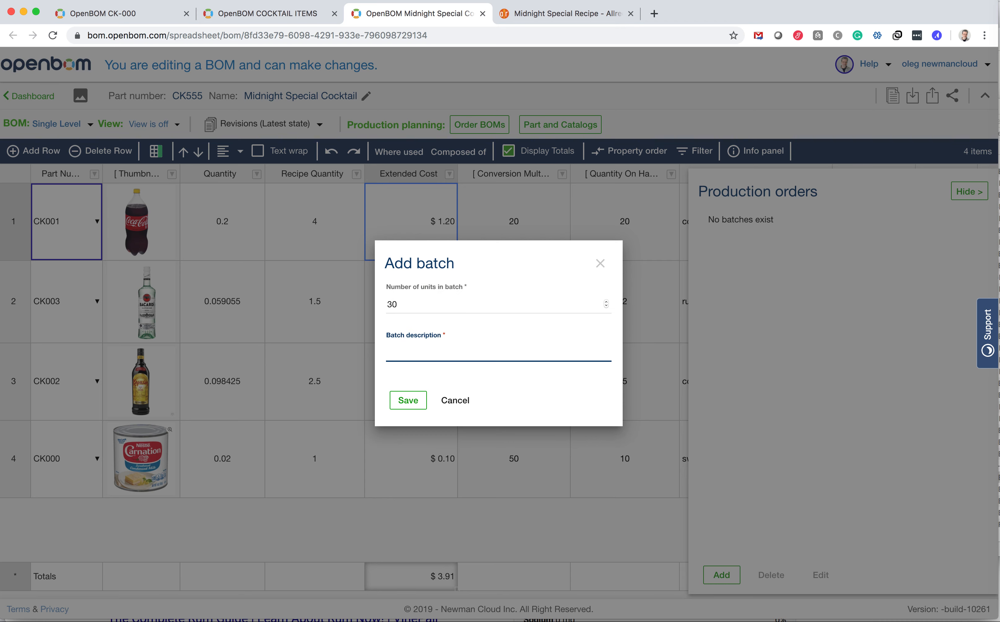
pyautogui.write('Party A')
pyautogui.click(408, 403)
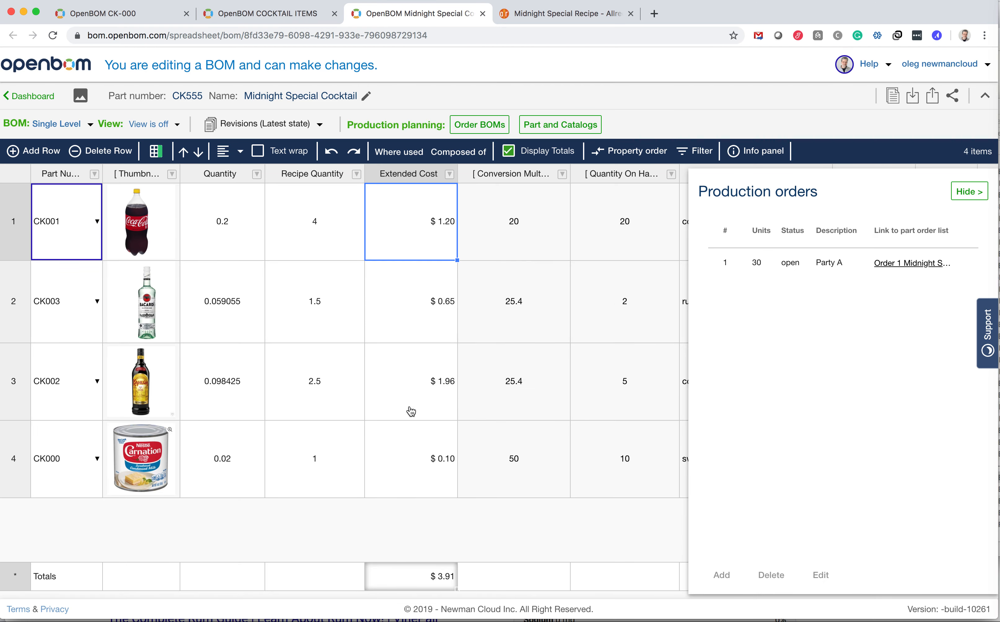
# Review the Party A order BOM with its required quantity and Quantity Gap columns widened, and close it
pyautogui.click(895, 265)
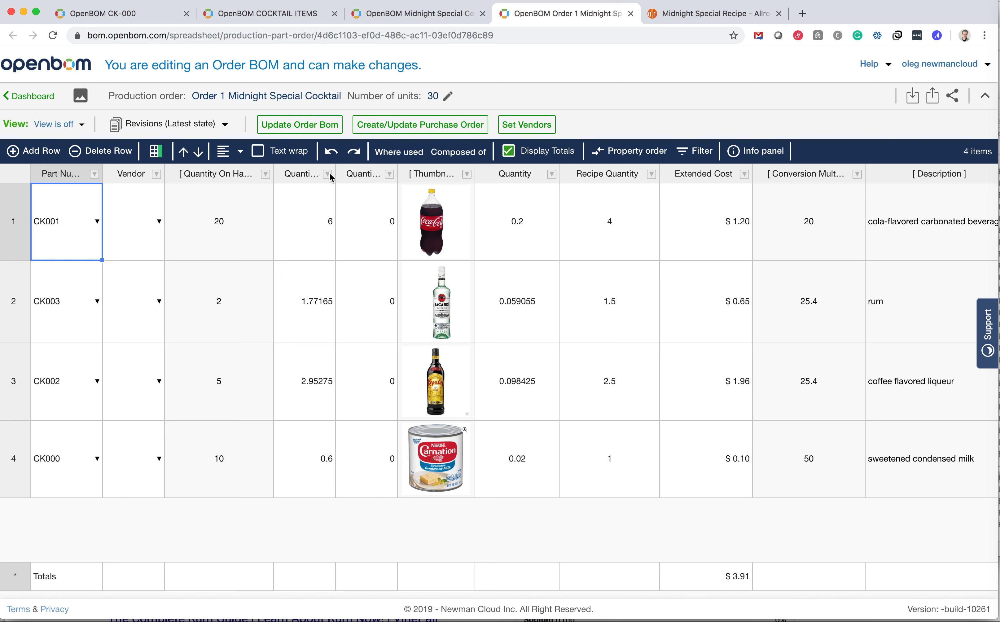
pyautogui.moveTo(336, 175); pyautogui.dragTo(362, 174)
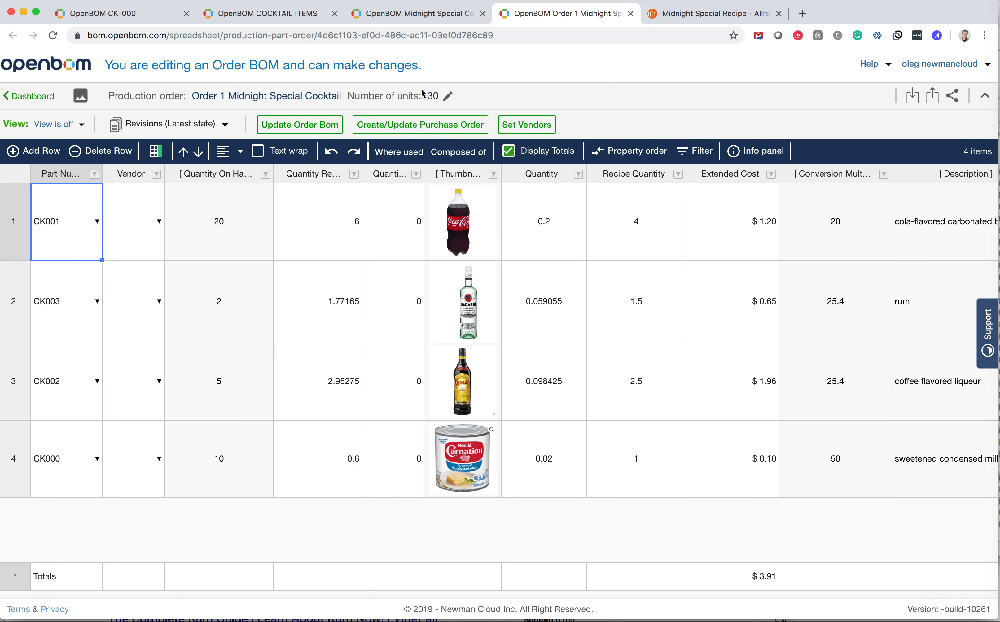
pyautogui.moveTo(424, 174); pyautogui.dragTo(457, 174)
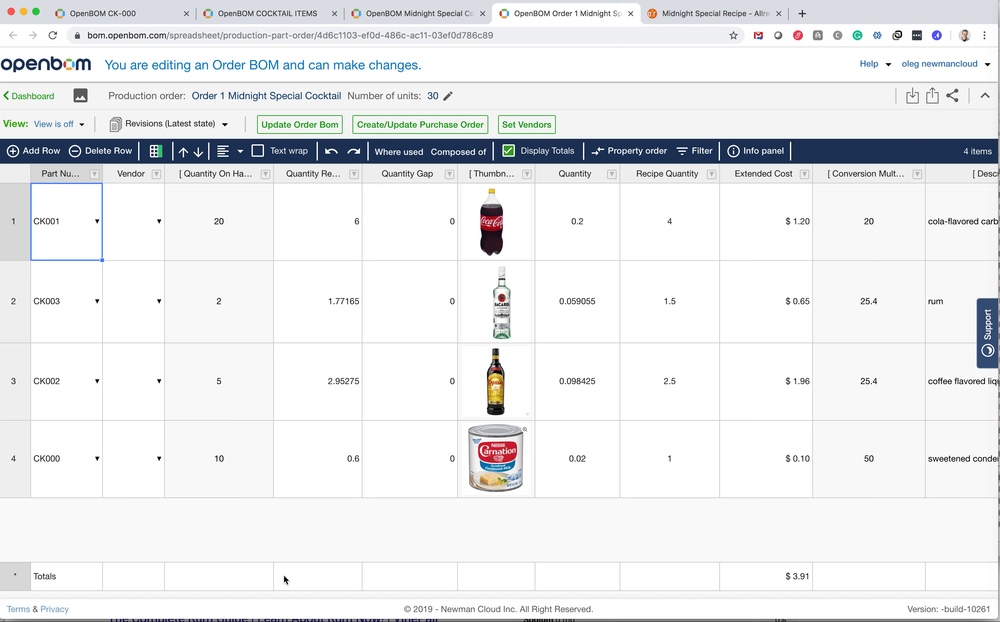
pyautogui.click(630, 16)
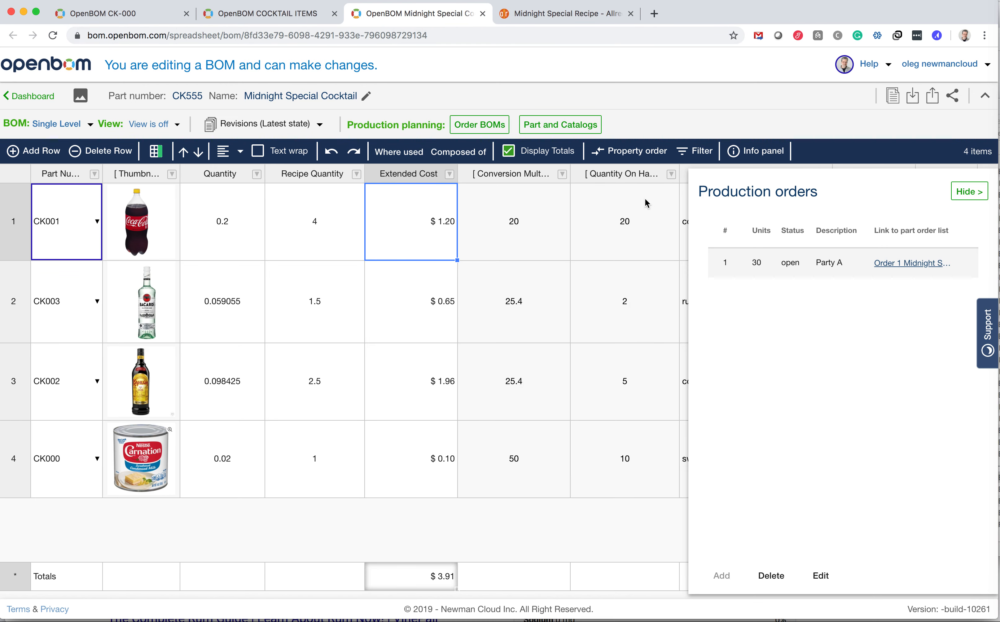
# Delete the Party A batch from the production orders
pyautogui.click(776, 260)
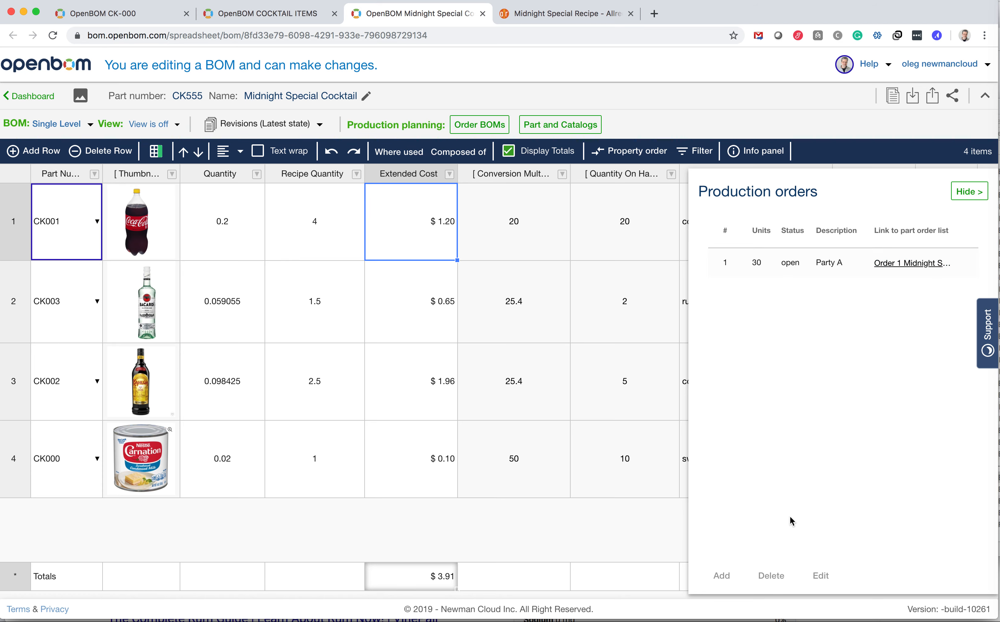
pyautogui.click(776, 272)
pyautogui.click(771, 576)
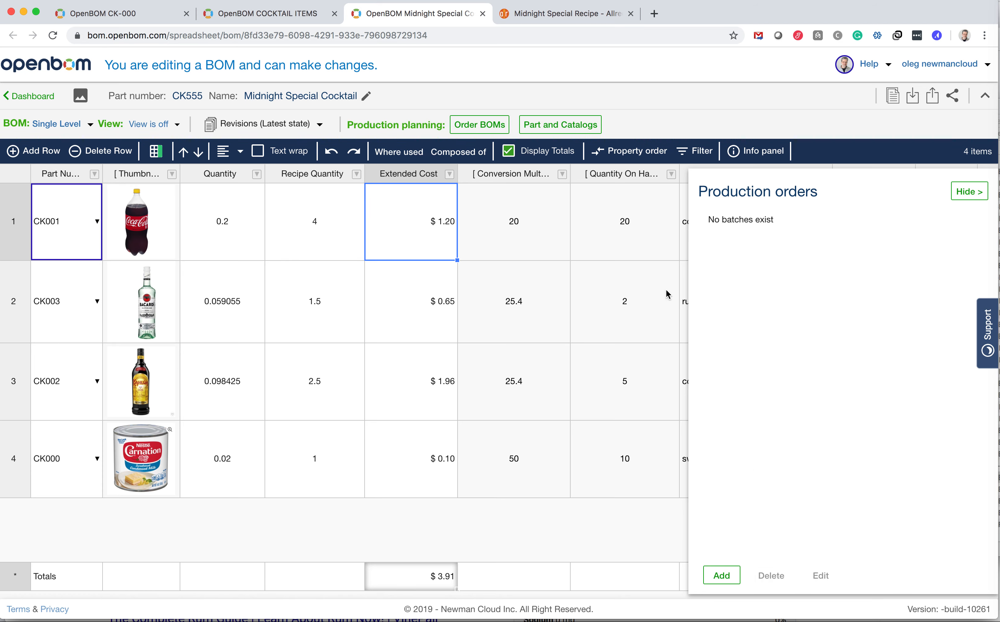
# Add a production order batch of 50 units with the description "Big Party"
pyautogui.click(724, 574)
pyautogui.click(431, 304)
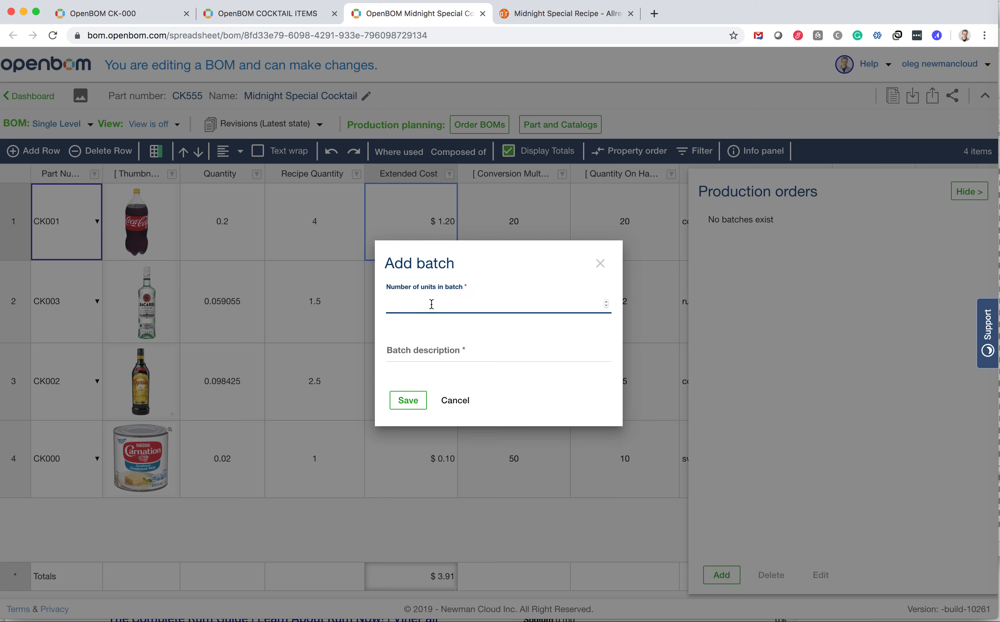
pyautogui.write('500')
pyautogui.press('BackSpace')
pyautogui.press('Tab')
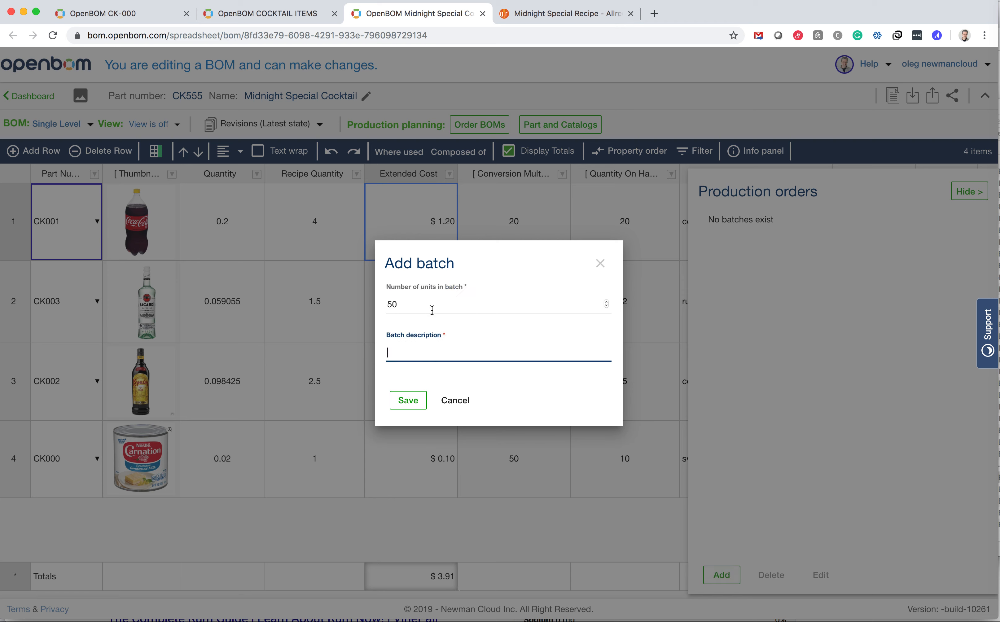
pyautogui.write('Big Party')
pyautogui.click(408, 400)
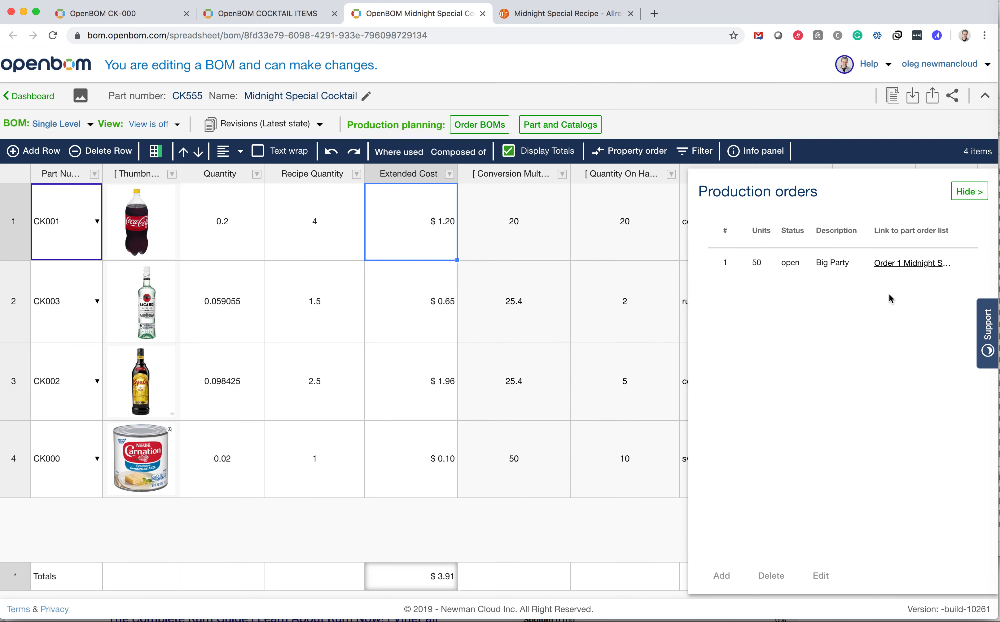
# Examine the rum row's quantity gap in the Big Party order BOM, view the COCKTAIL ITEMS catalog, and return to the cocktail BOM
pyautogui.click(900, 259)
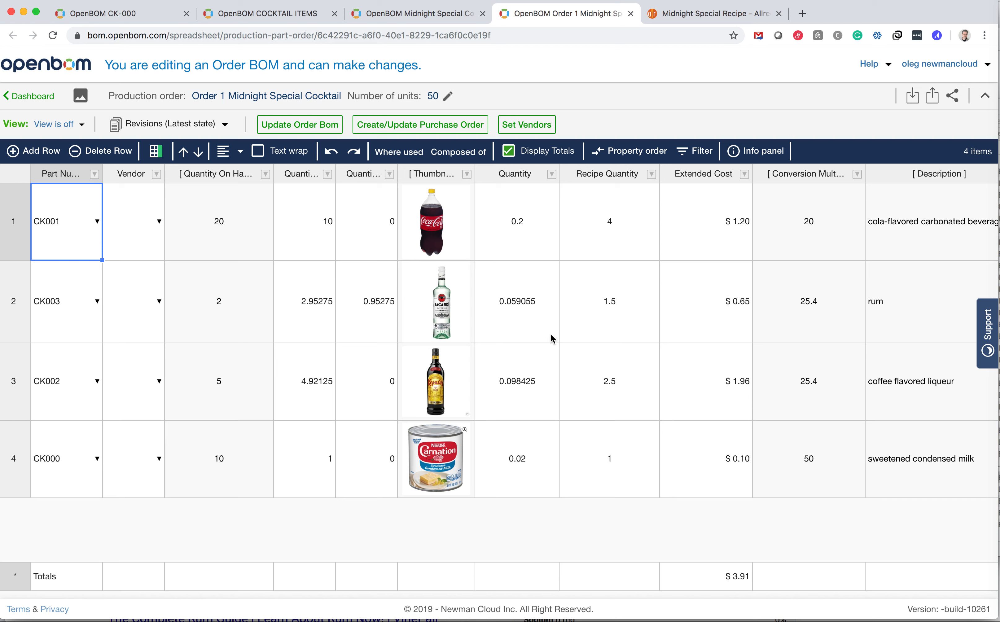
pyautogui.click(381, 305)
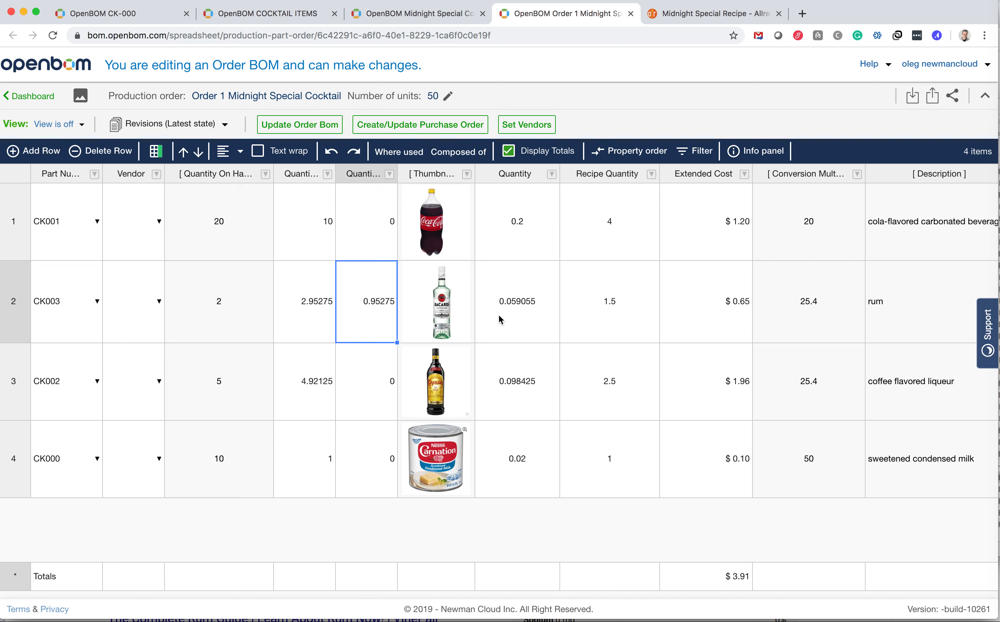
pyautogui.click(255, 17)
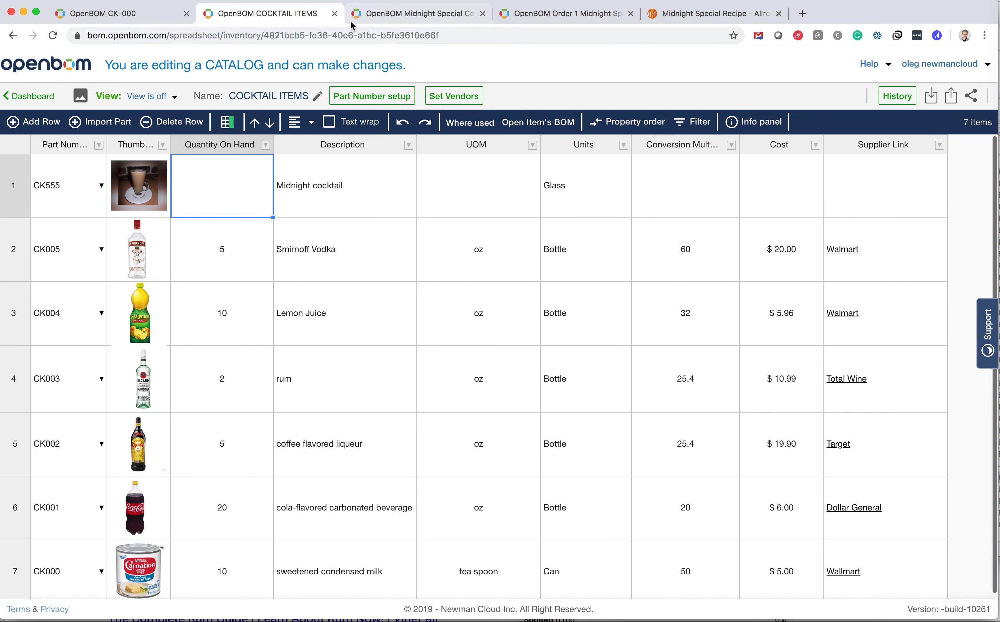
pyautogui.click(402, 14)
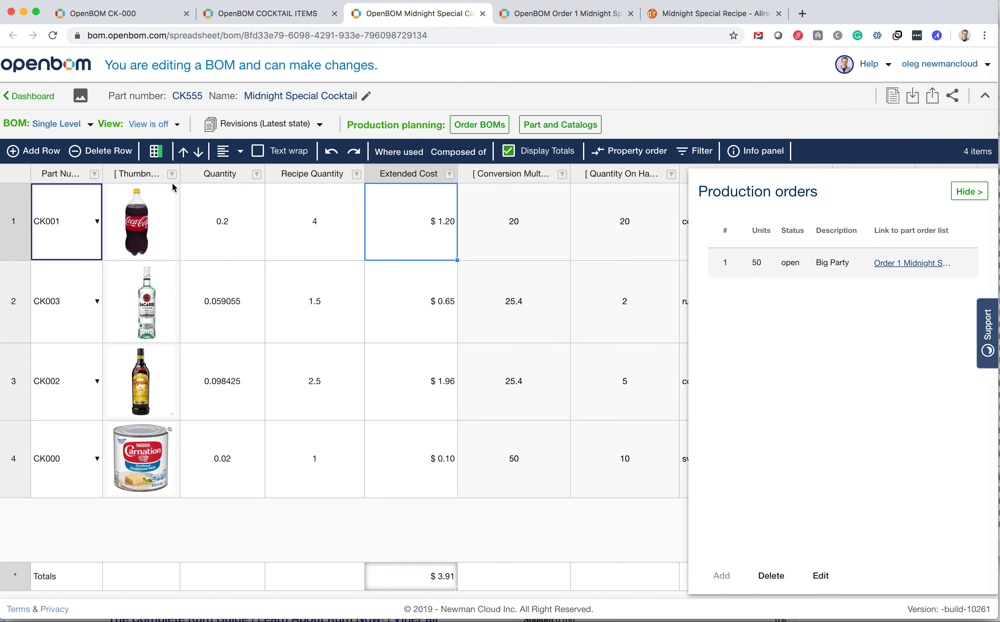